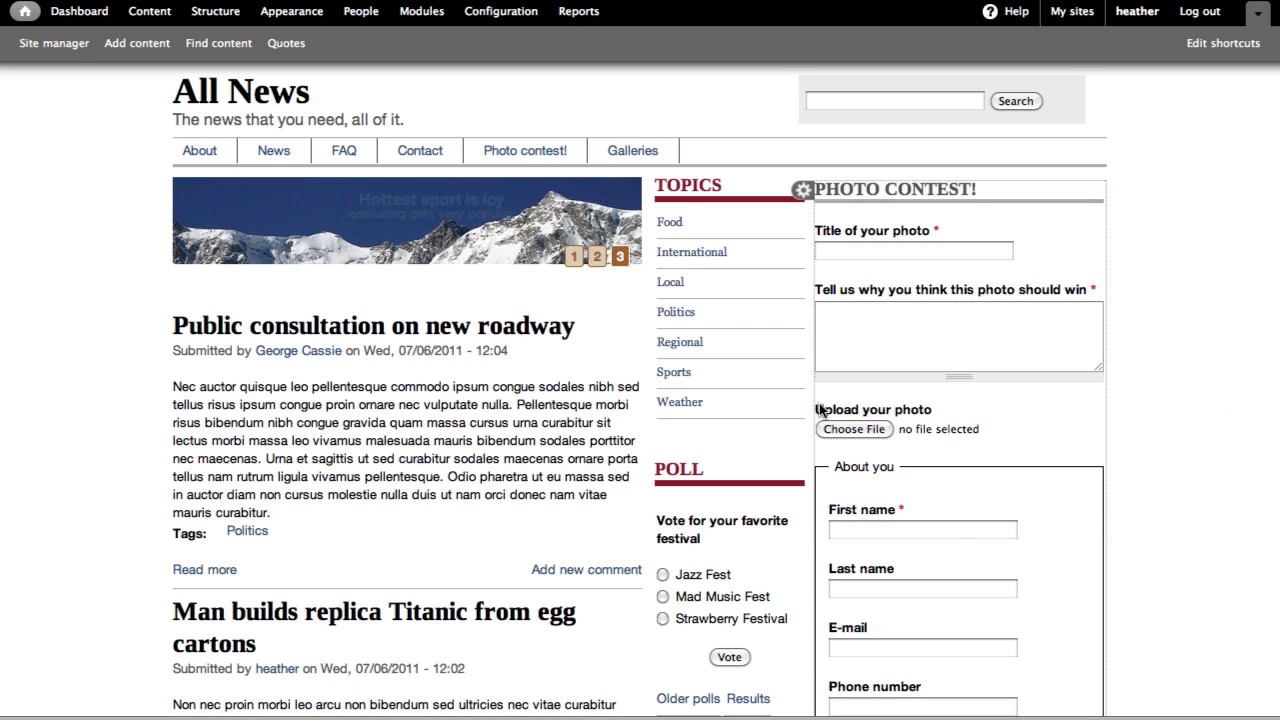
Open the Public consultation on new roadway article from the home page and examine its related news list
mouse_move(734, 196)
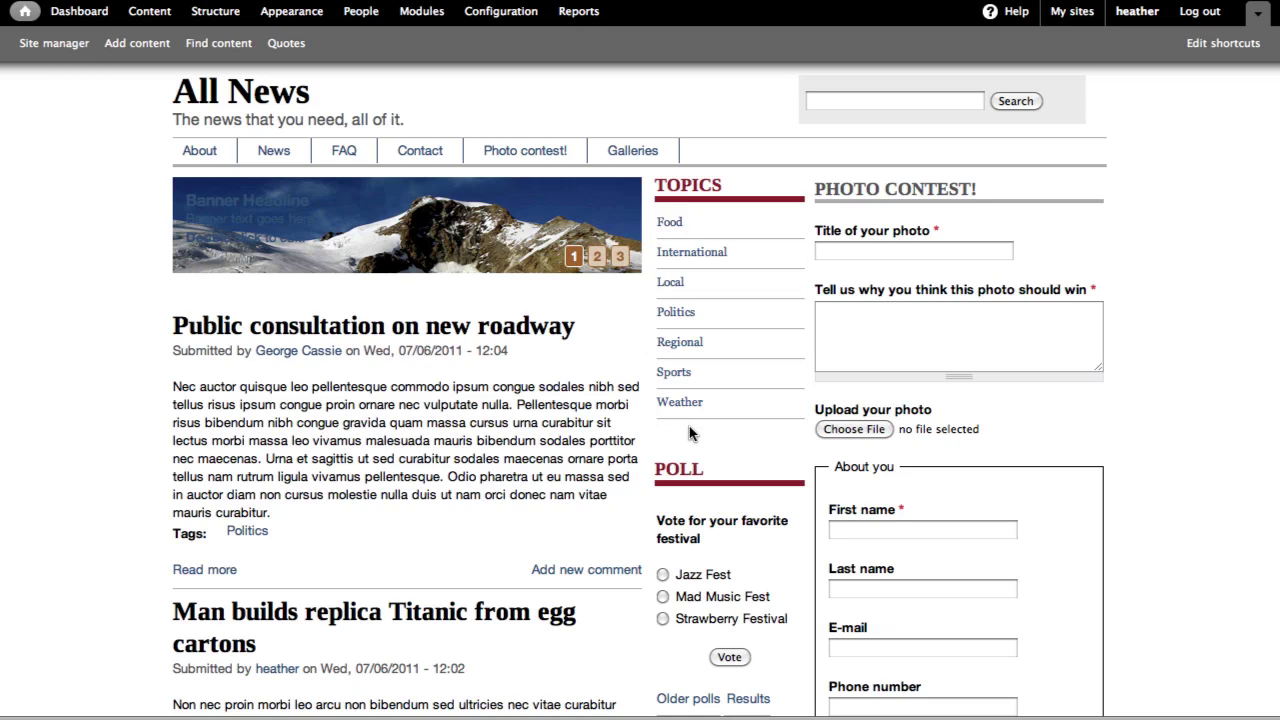
mouse_move(675, 425)
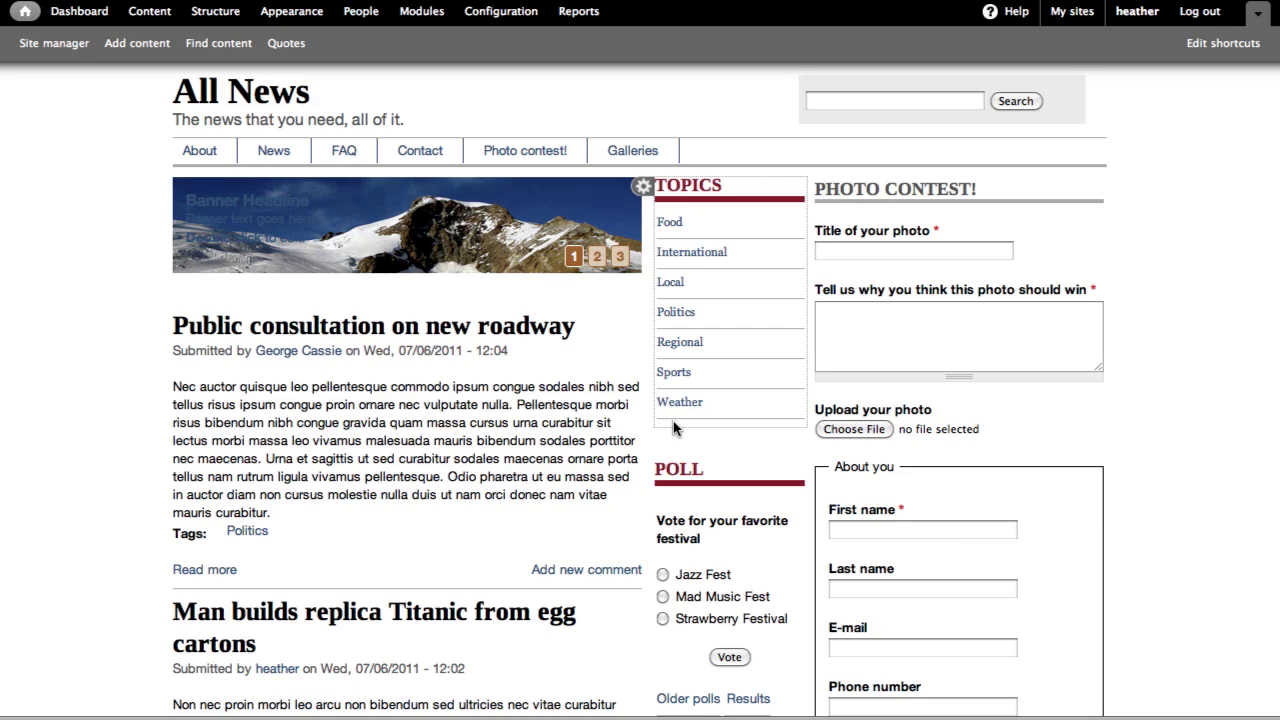
left_click(450, 326)
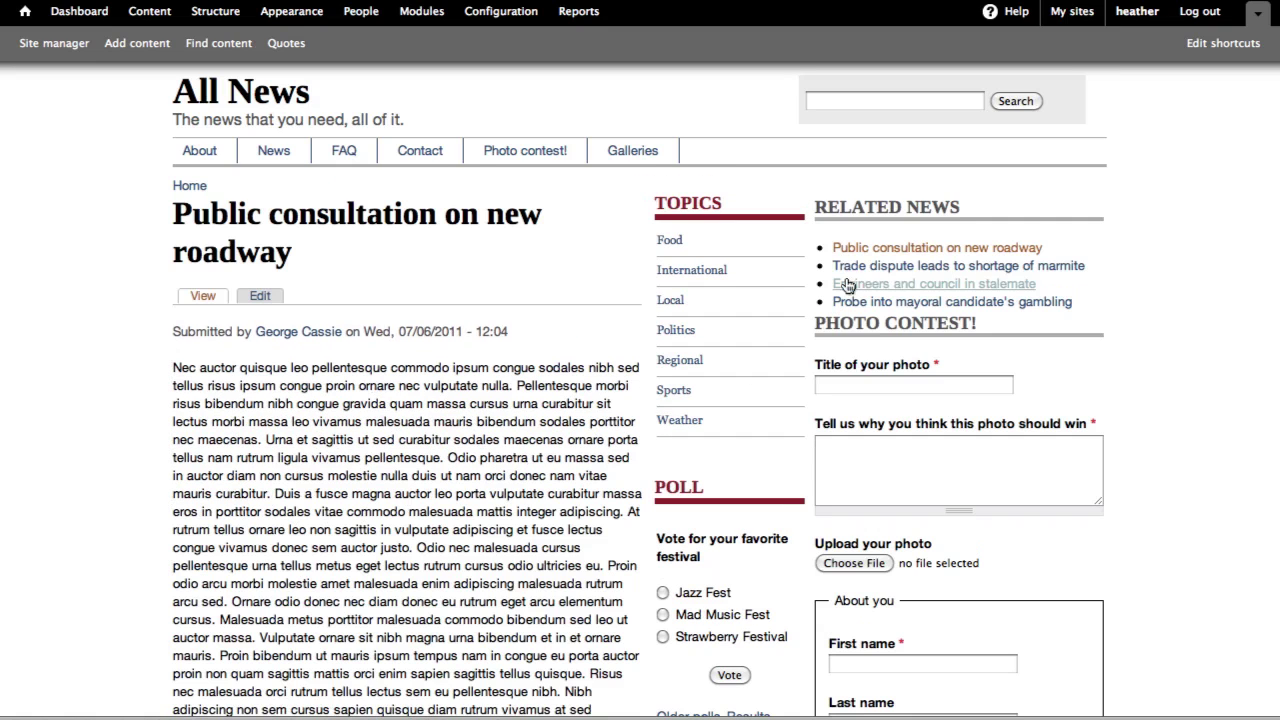
mouse_move(927, 219)
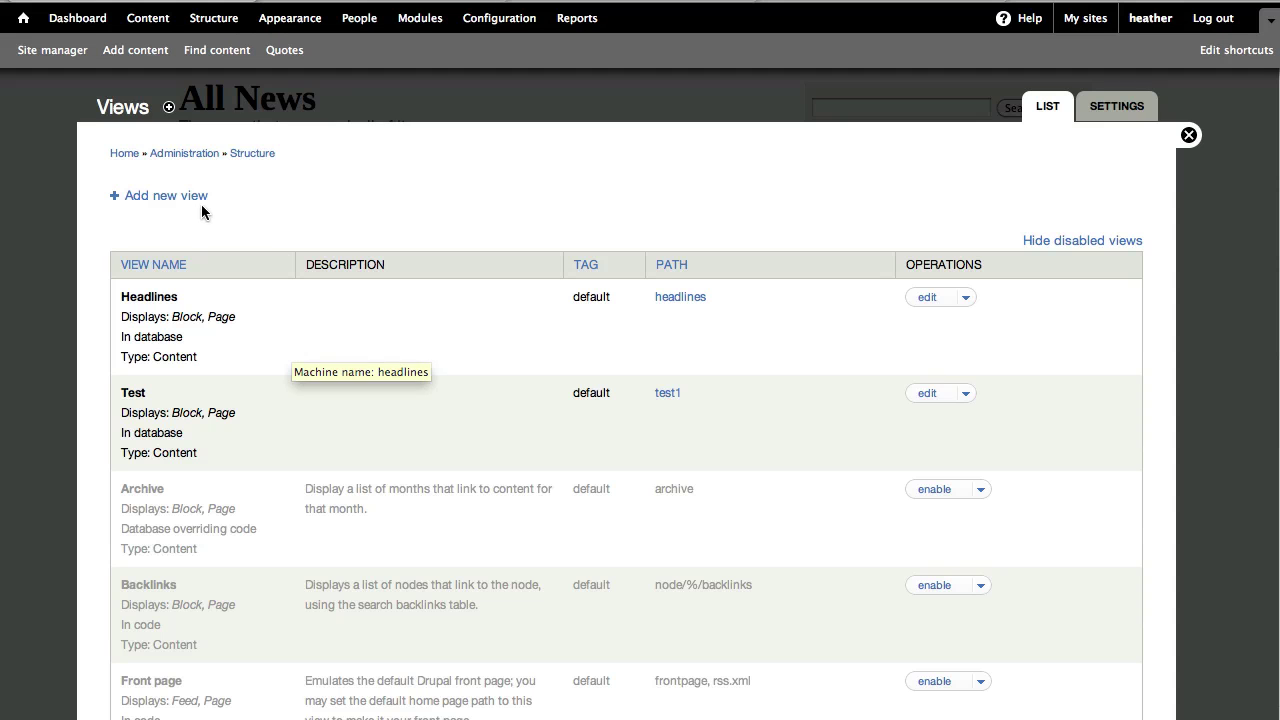
Add a new view named Topics that shows taxonomy terms of type Tags
left_click(199, 198)
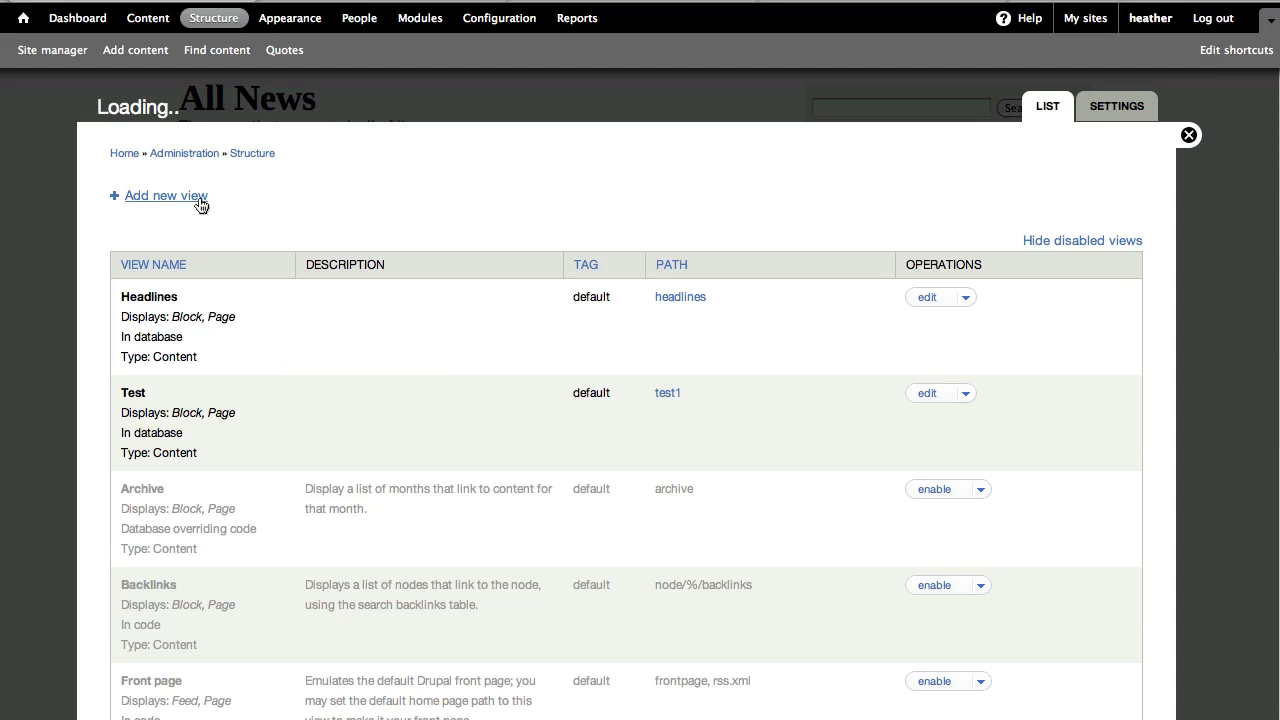
left_click(200, 206)
type("Topics")
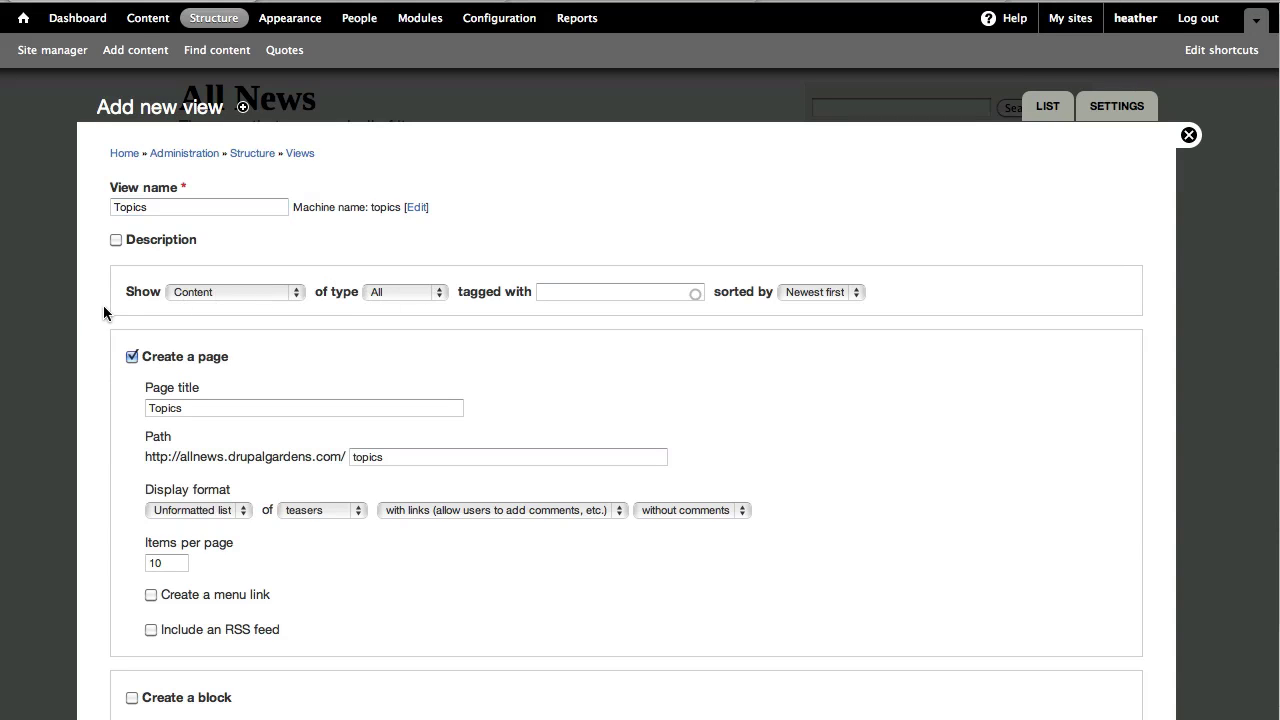
left_click(207, 290)
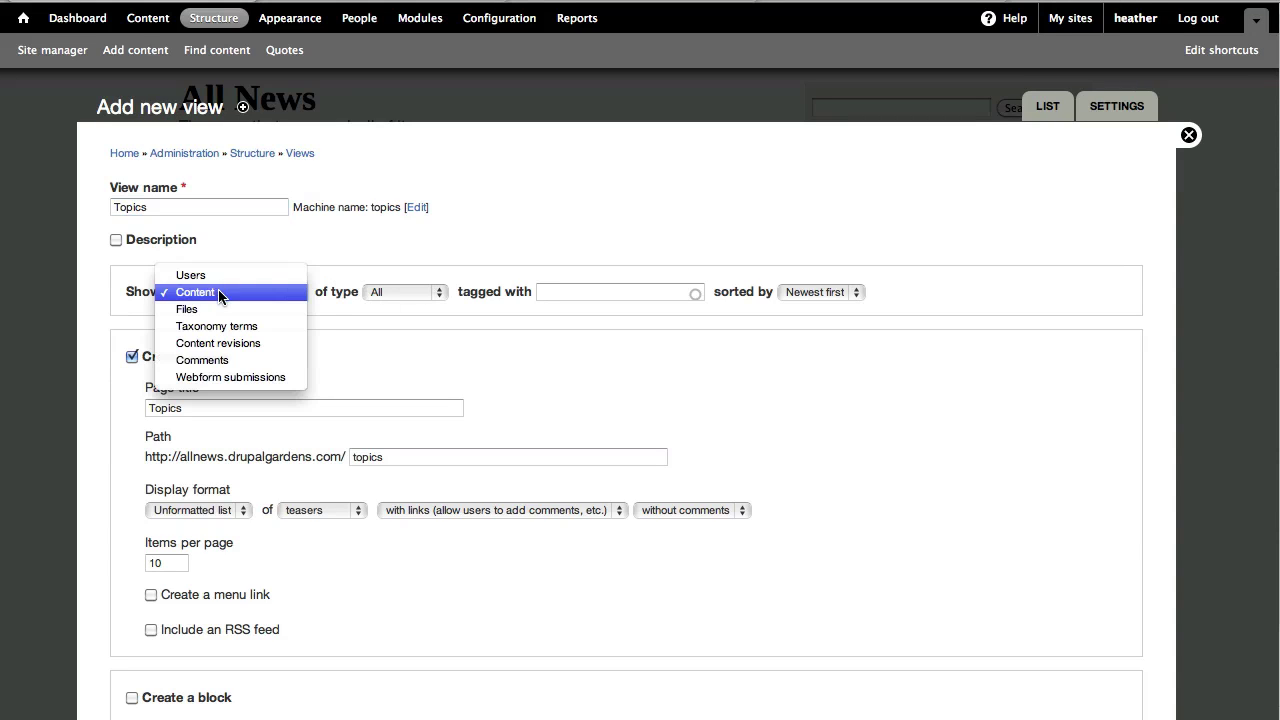
left_click(259, 329)
left_click(428, 291)
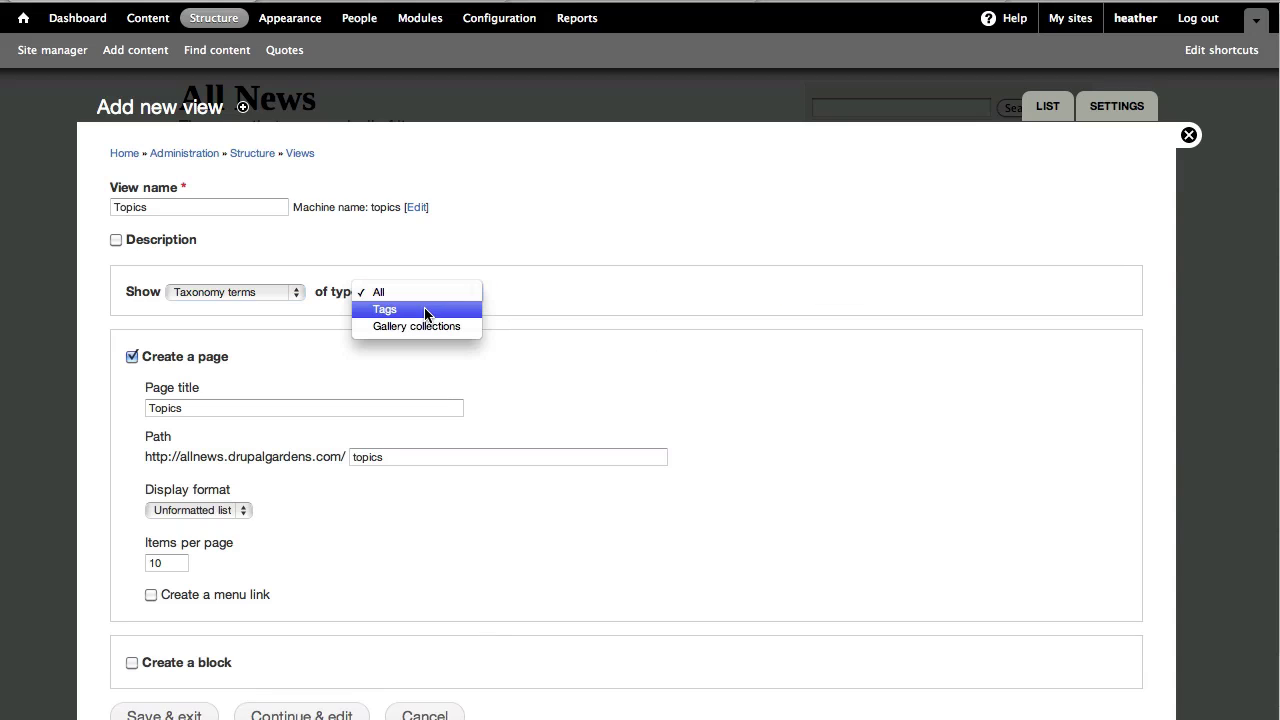
left_click(421, 314)
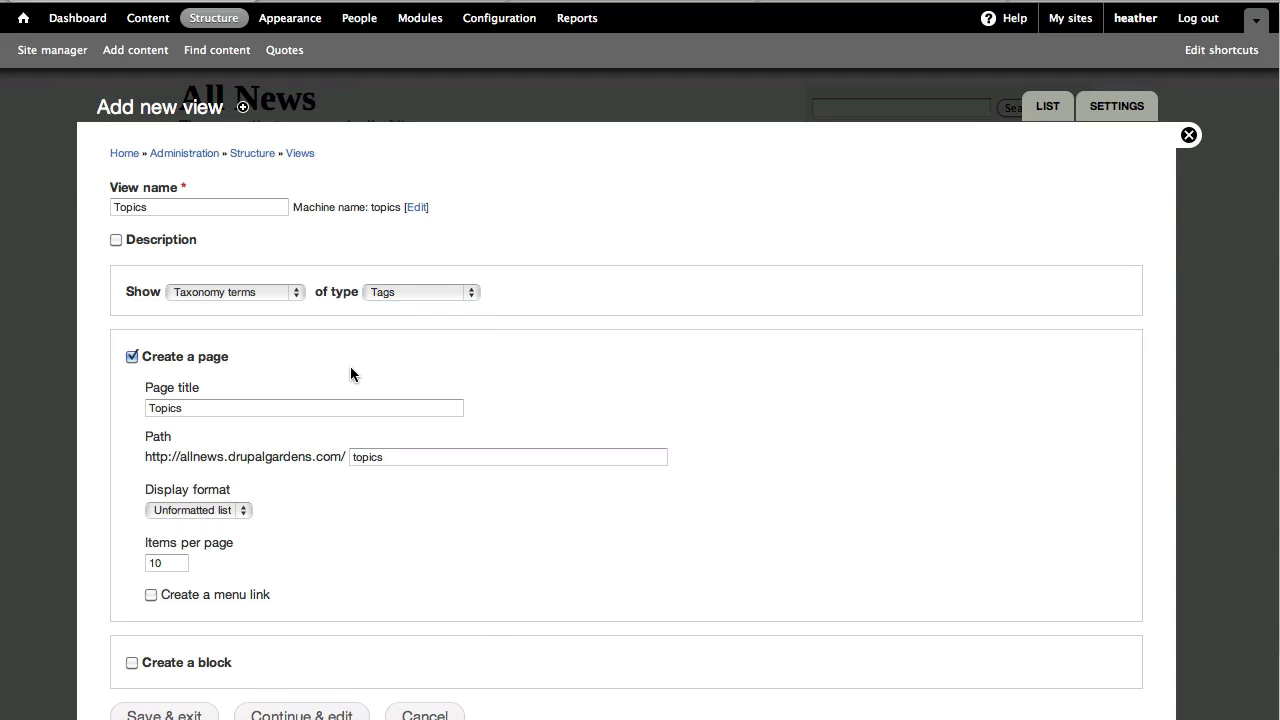
Make the Topics view create a block instead of a page, with 10 items per page in HTML list format
left_click(131, 357)
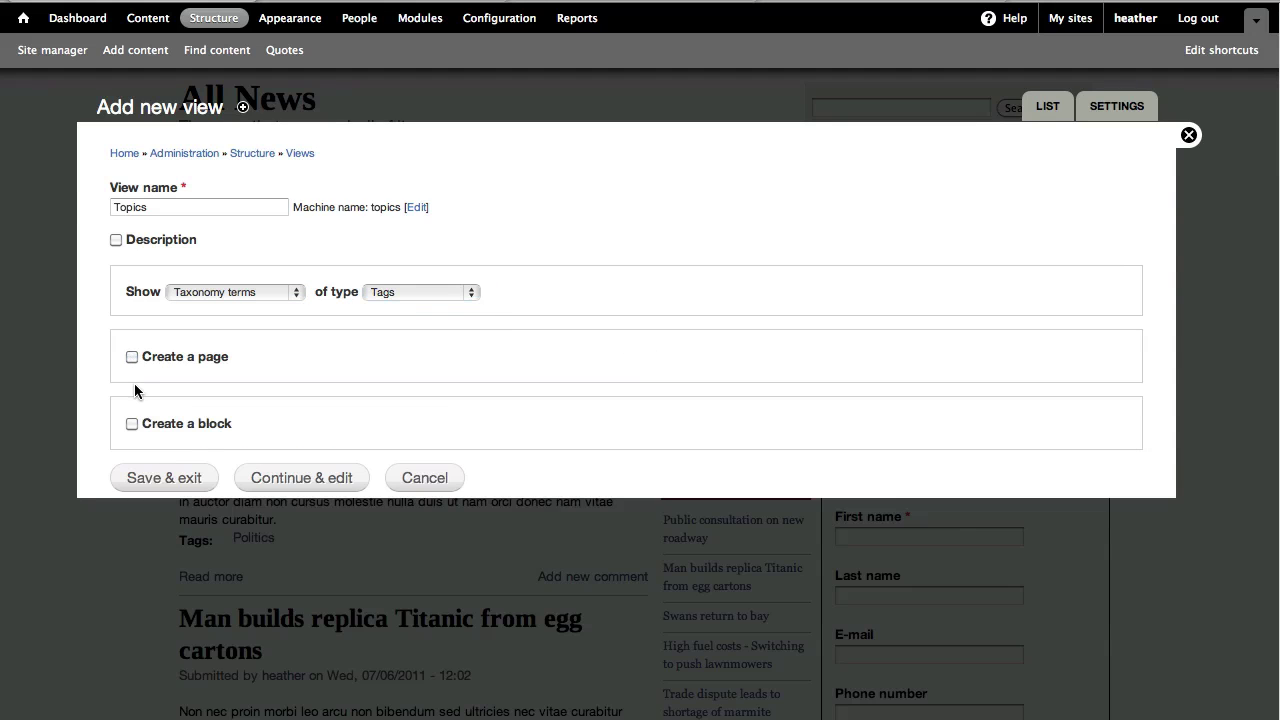
left_click(131, 423)
left_click(139, 585)
type("10")
left_click(173, 585)
left_click(225, 528)
left_click(224, 478)
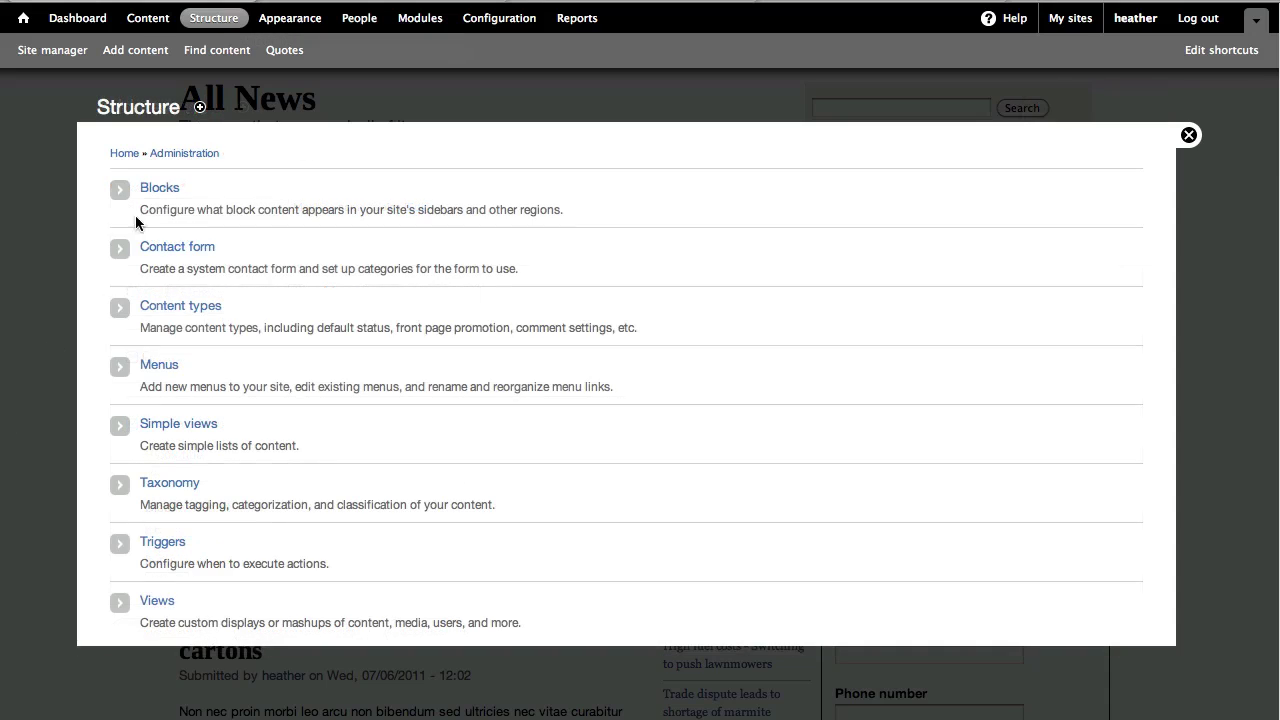
Place the View: Topics block first in the Sidebar A region and save the block layout
left_click(155, 192)
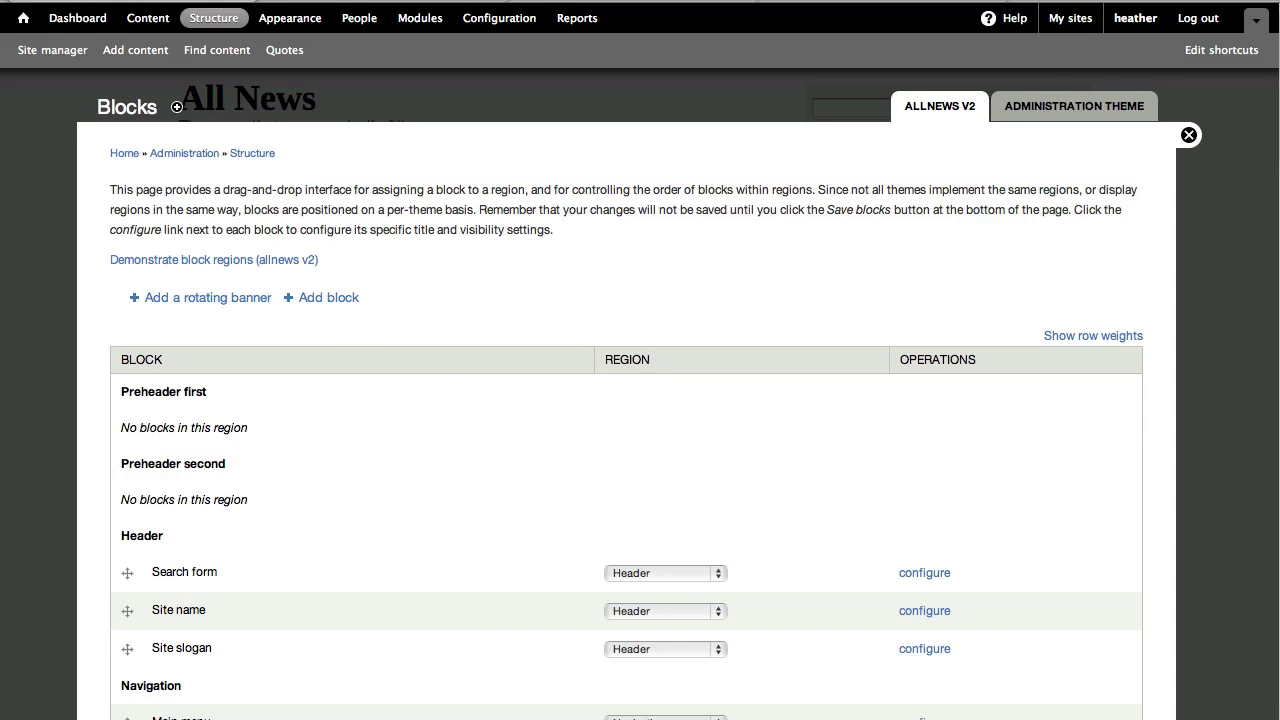
scroll(1233, 325, "down", 10)
scroll(1137, 566, "down", 15)
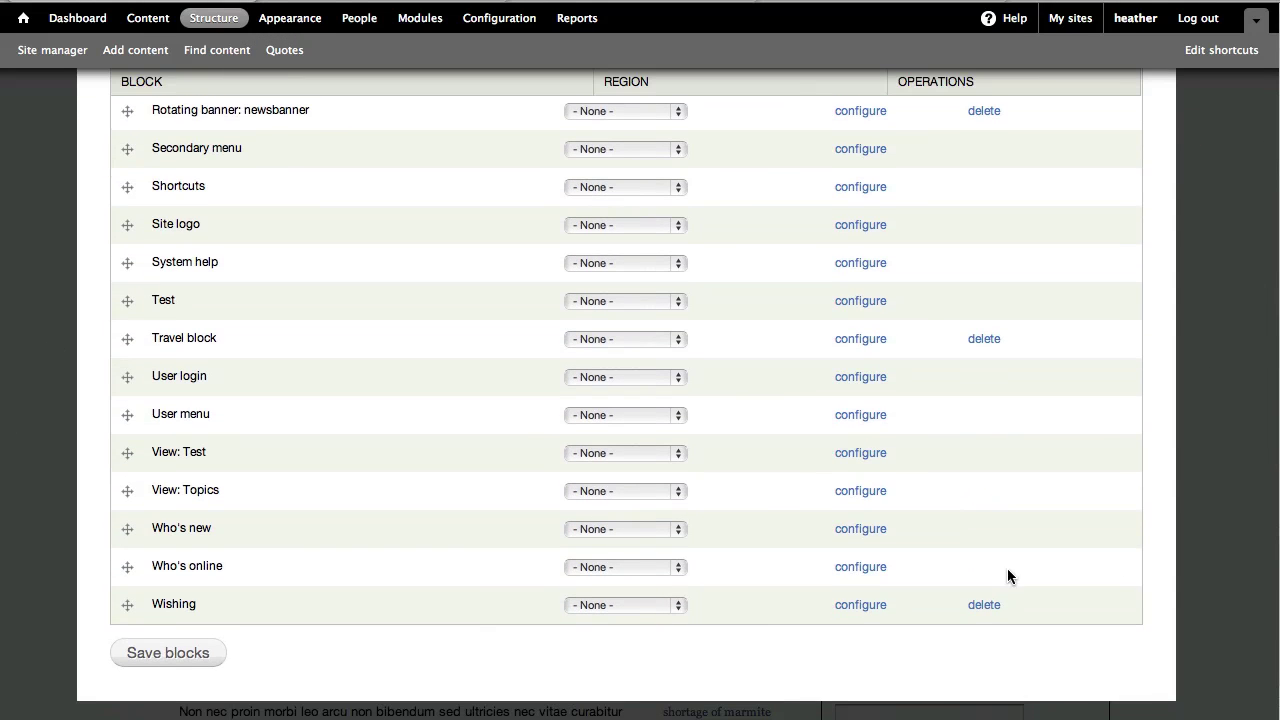
left_click(127, 490)
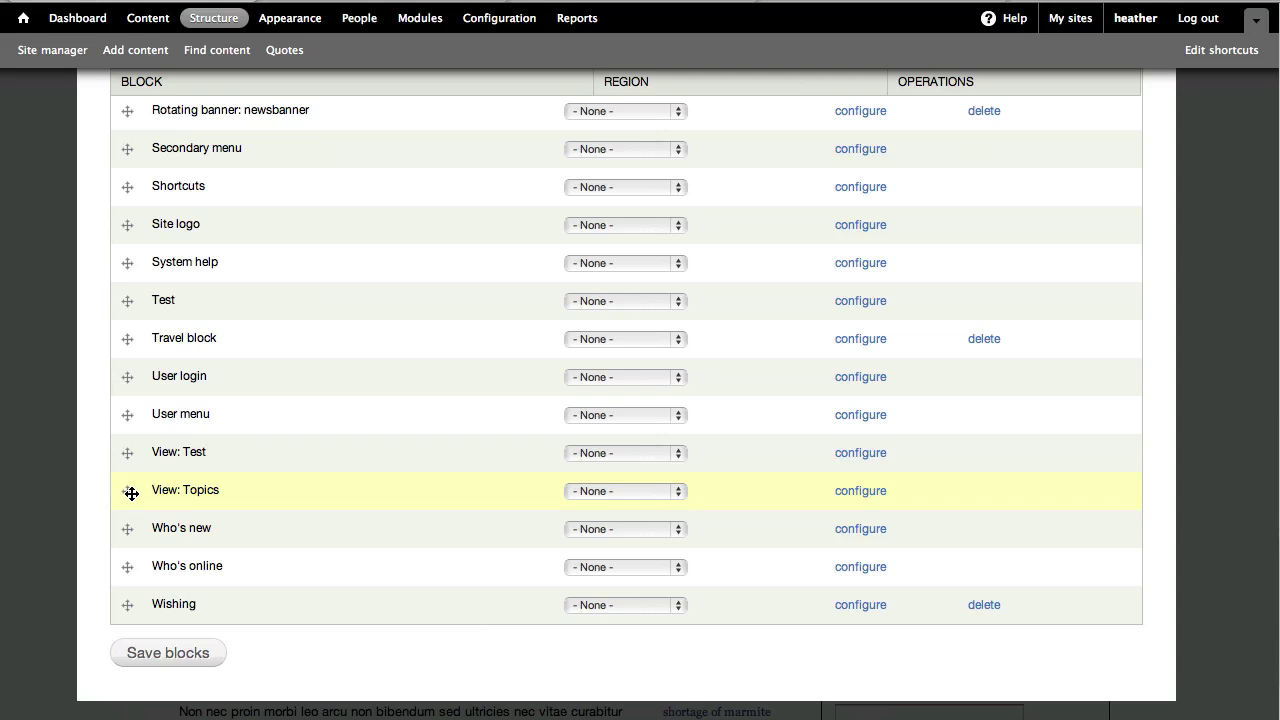
left_click(589, 491)
left_click(599, 712)
scroll(1276, 528, "up", 15)
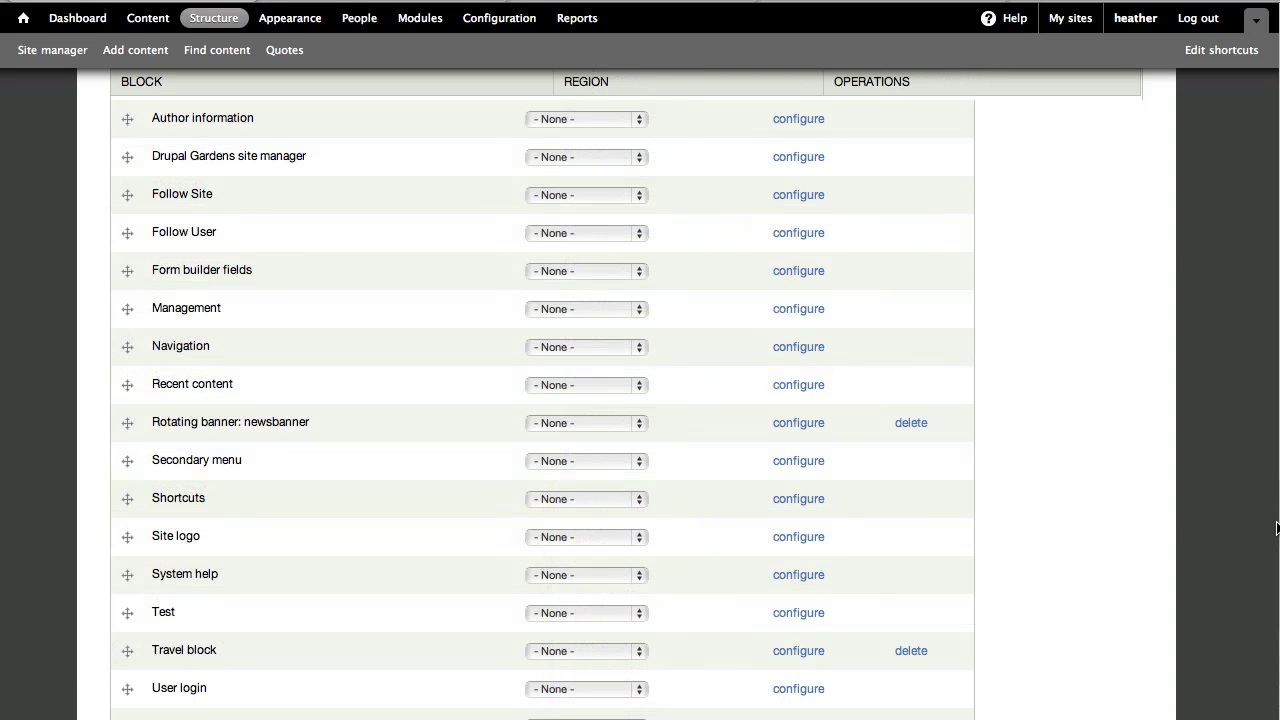
scroll(168, 398, "down", 3)
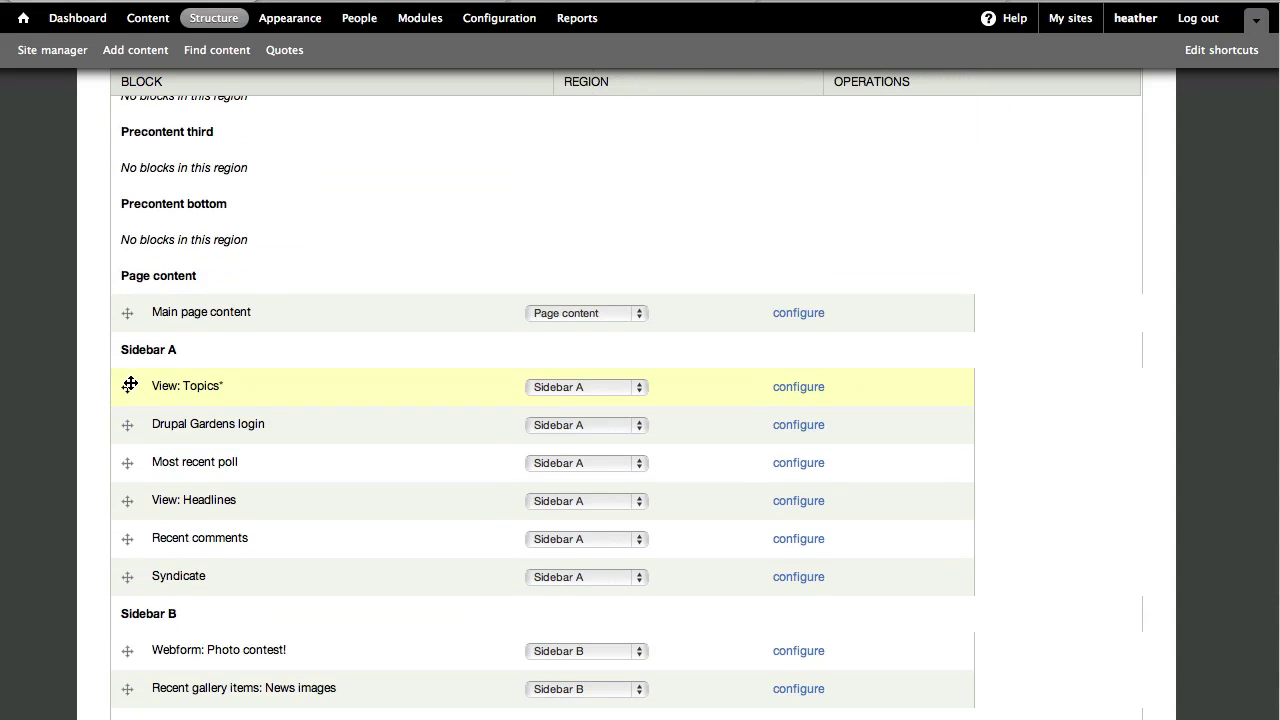
scroll(142, 386, "down", 15)
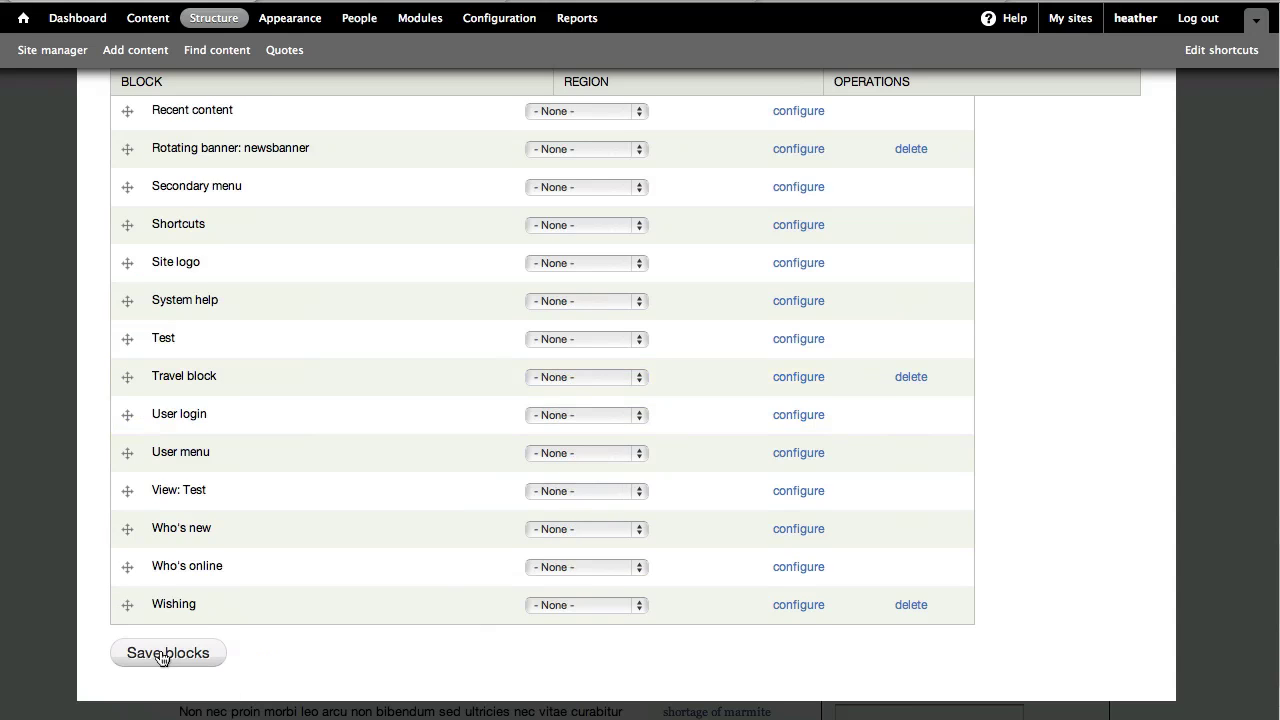
left_click(200, 651)
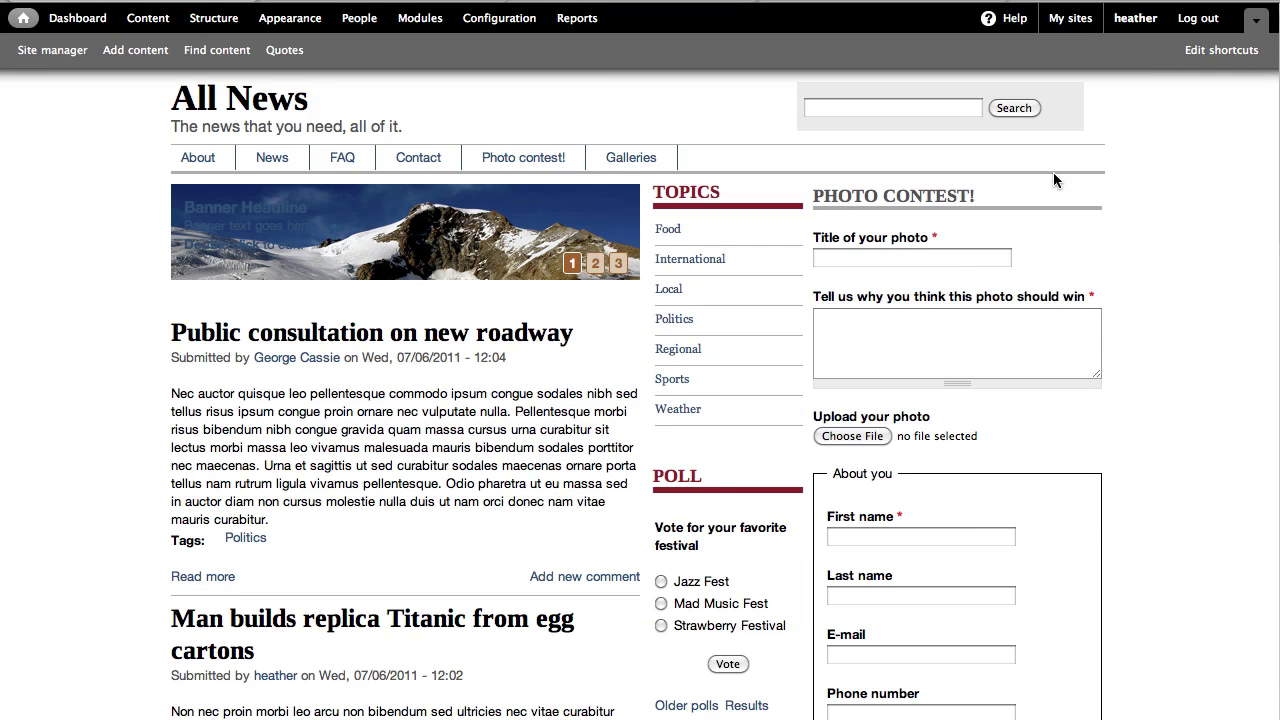
Check the Topics block on the home page and open the Public consultation on new roadway article
mouse_move(648, 250)
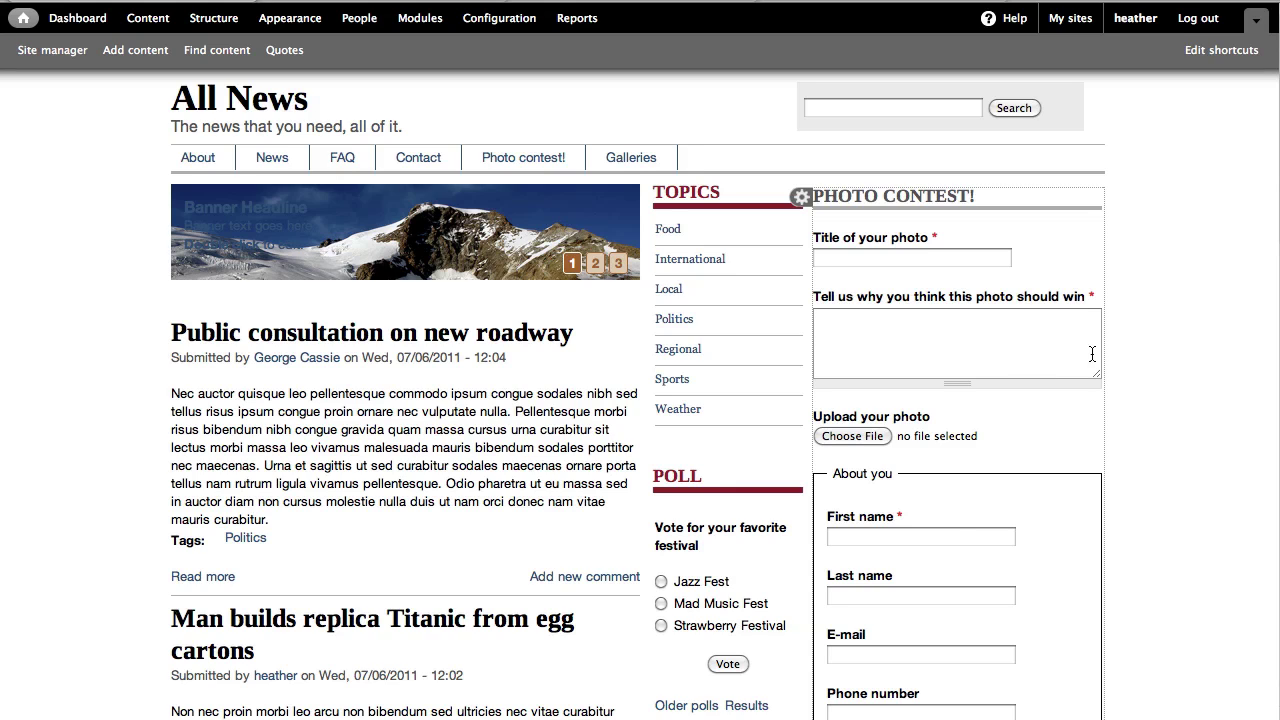
mouse_move(556, 339)
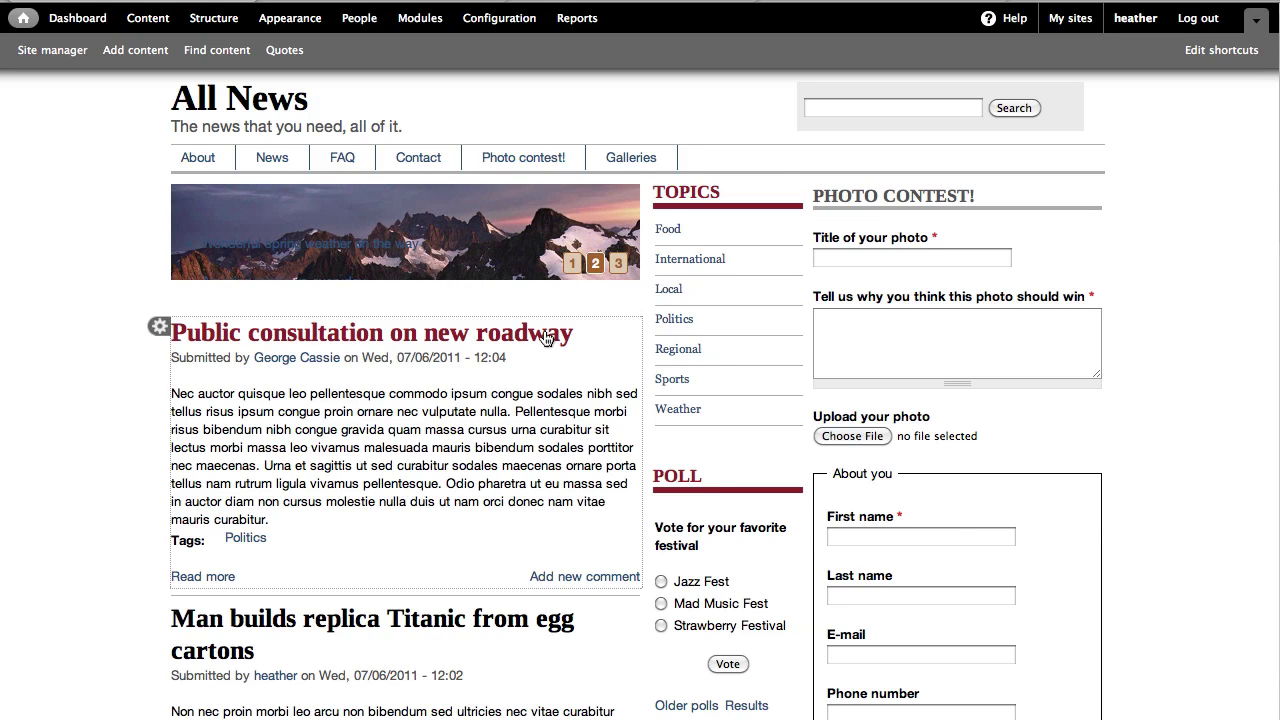
left_click(546, 338)
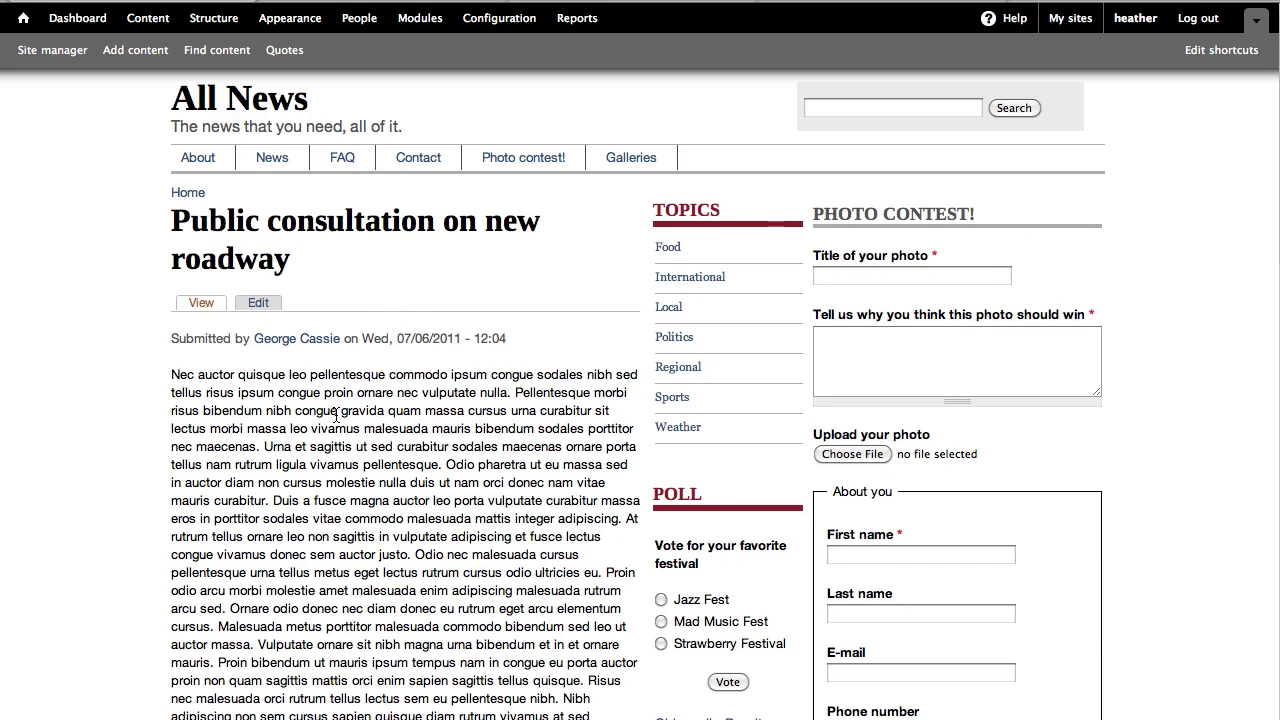
Start a new view named Related news that creates a block instead of a page
left_click(214, 18)
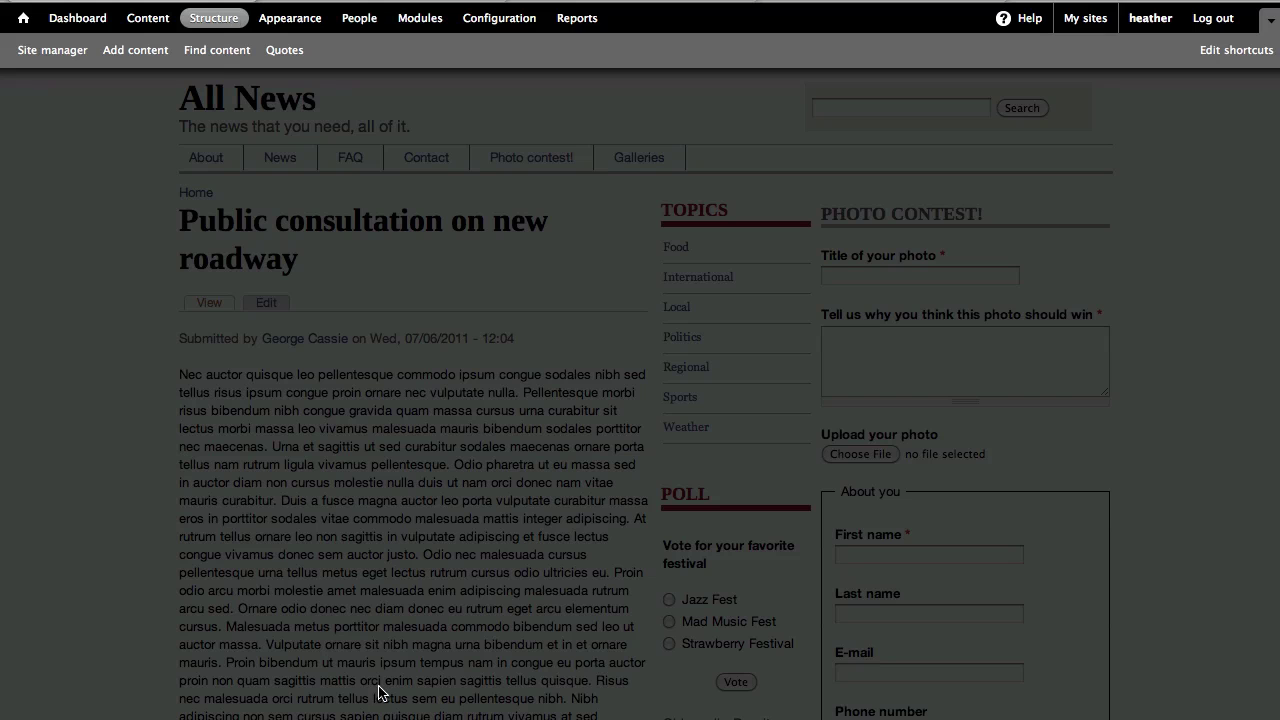
left_click(157, 600)
left_click(188, 200)
type("Related news")
scroll(371, 410, "down", 1)
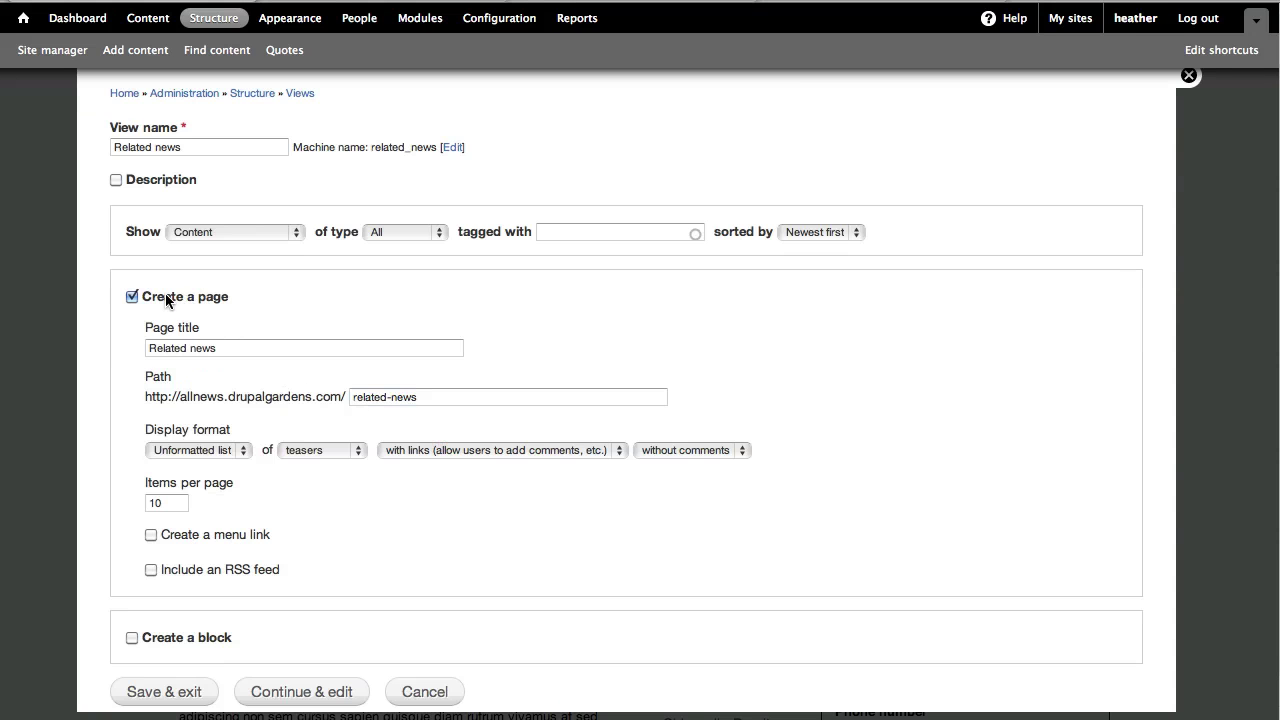
left_click(132, 296)
left_click(131, 424)
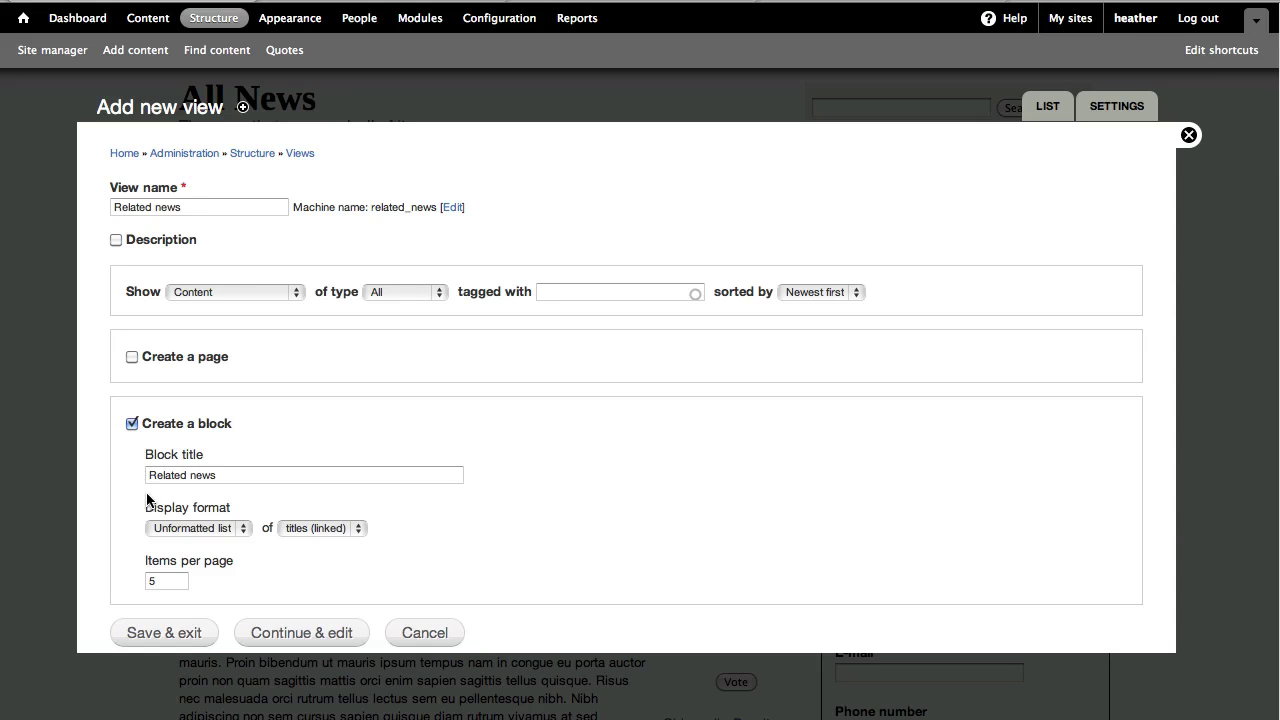
Set the Related news block to HTML list format with 10 items per page and continue to the view's detailed editing
left_click(193, 529)
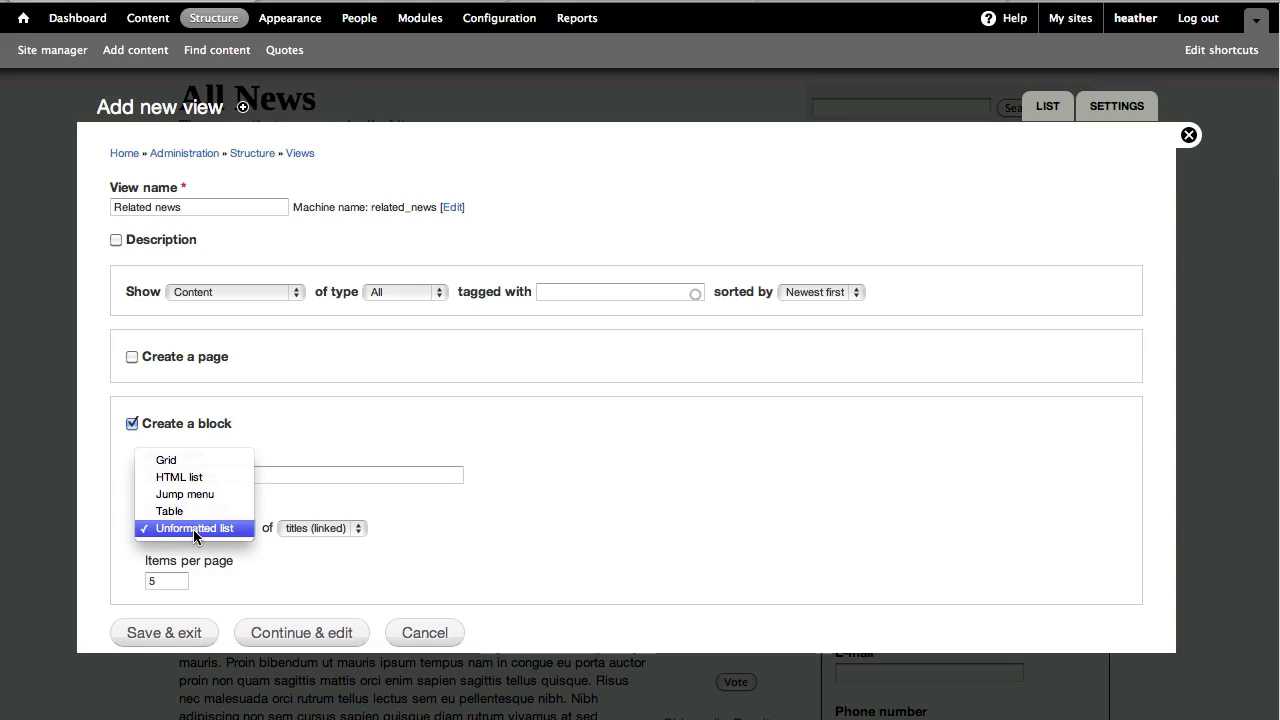
left_click(204, 478)
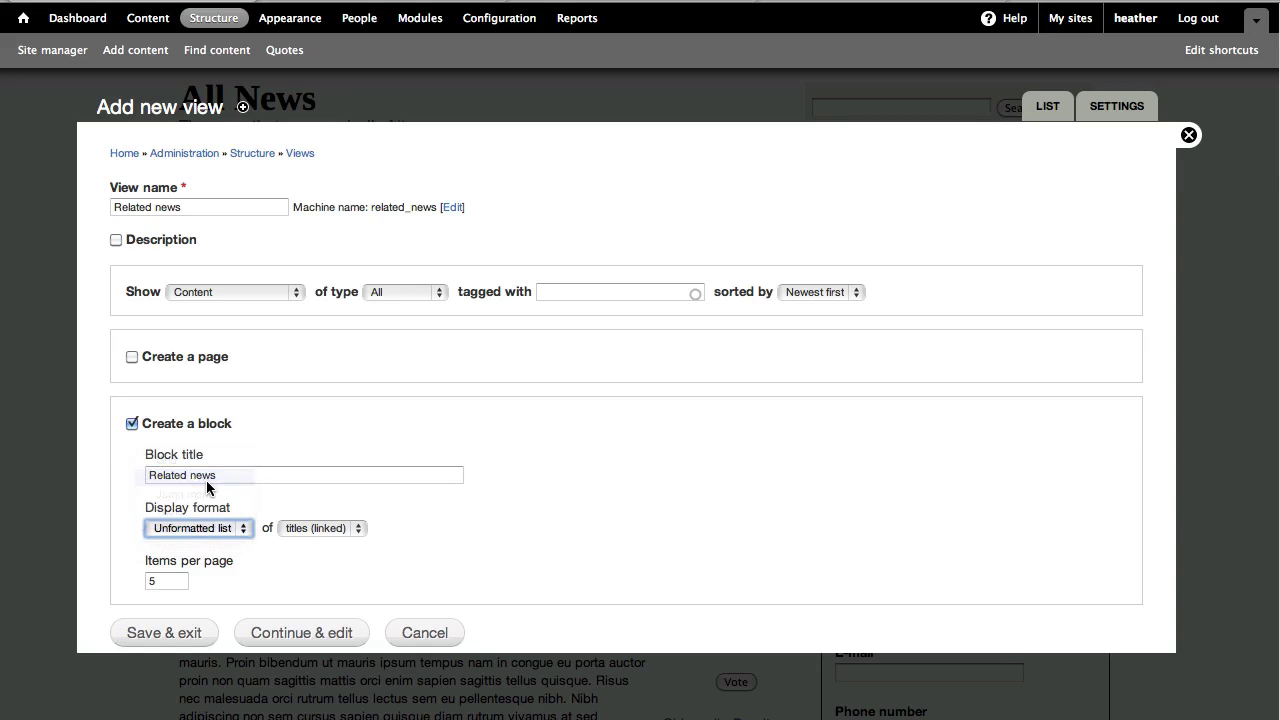
left_click(168, 580)
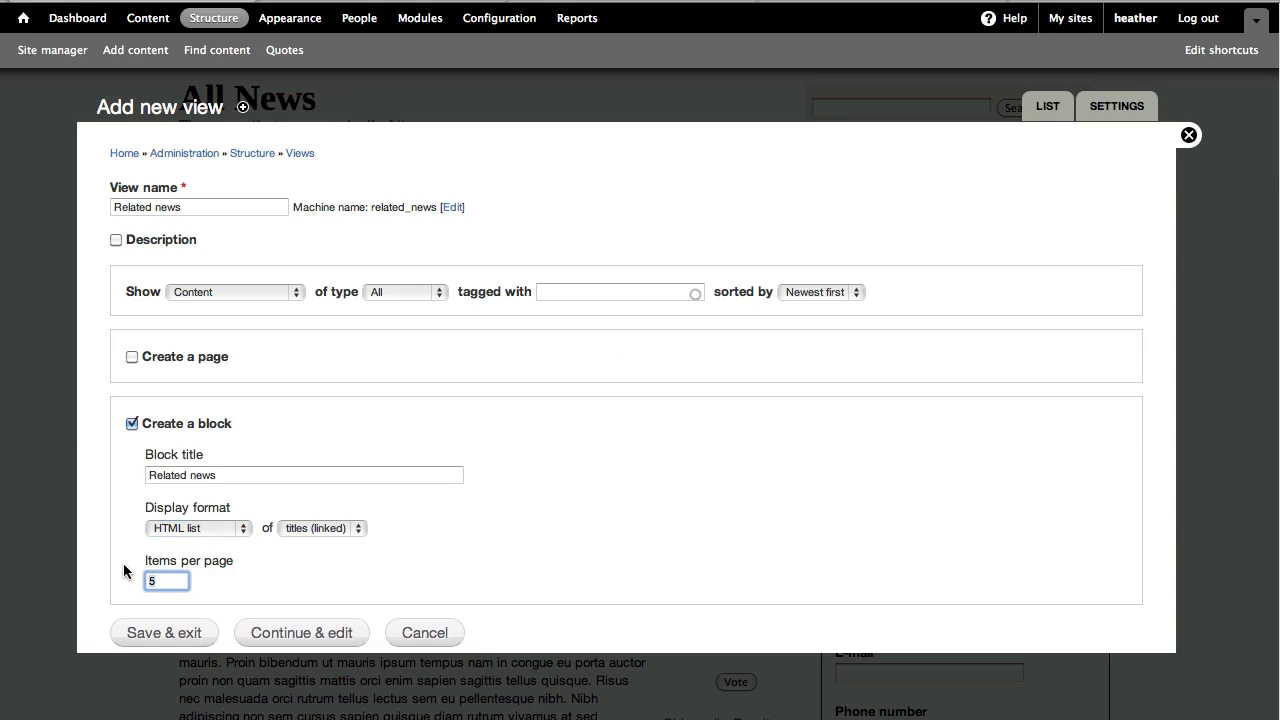
key("BackSpace")
type("10")
left_click(304, 636)
left_click(305, 638)
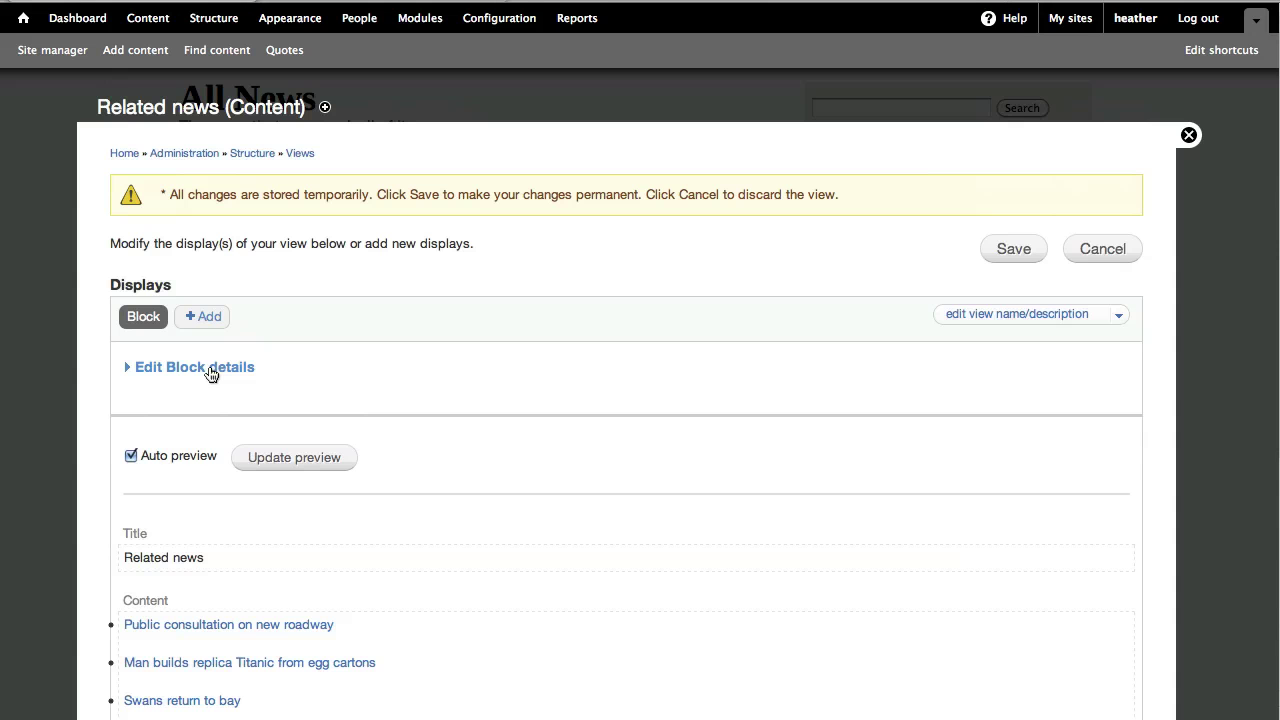
Add a Content: Type filter limiting the Related news block to News item content, and review the preview
left_click(211, 370)
scroll(291, 522, "down", 3)
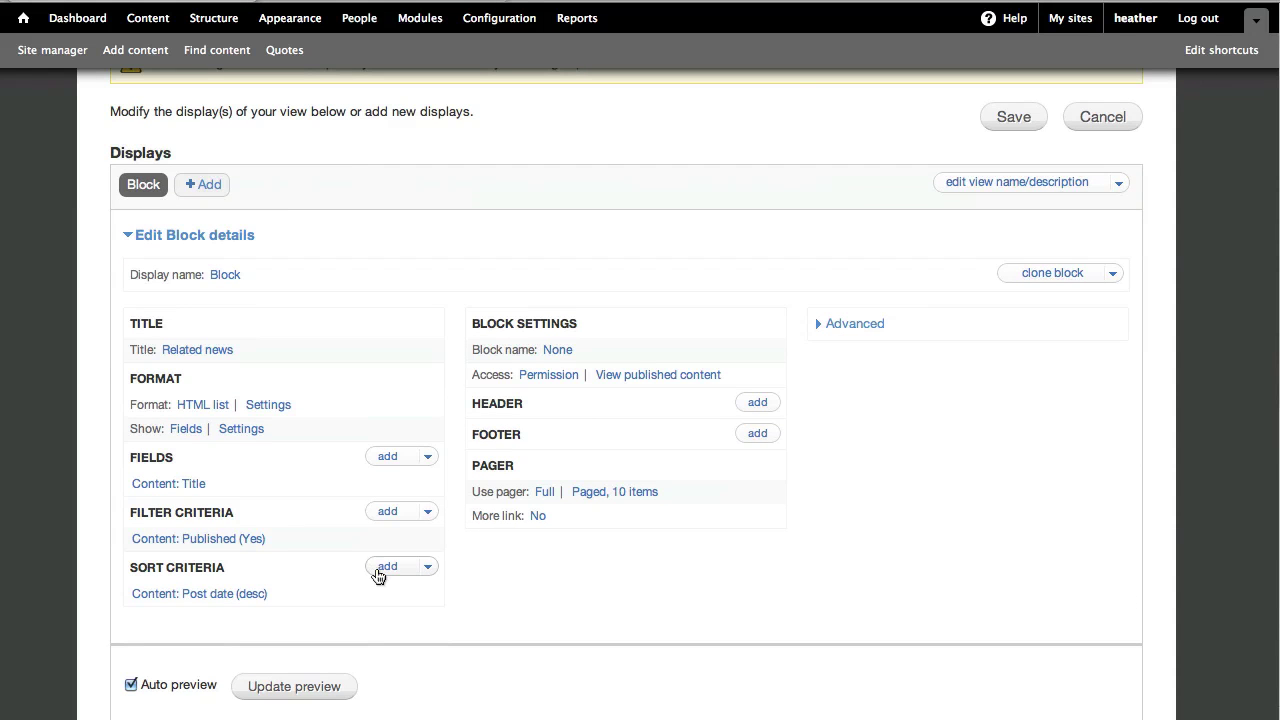
left_click(395, 513)
type("c")
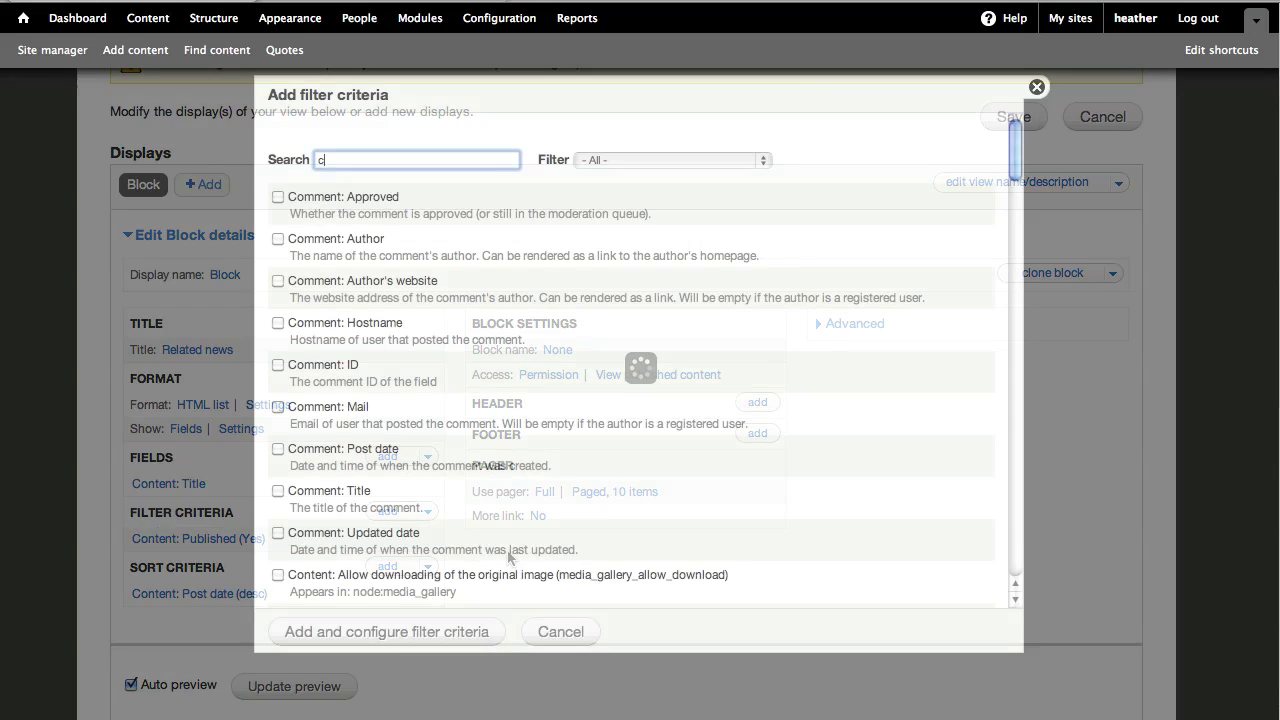
type("ontent")
scroll(500, 400, "down", 10)
left_click(278, 492)
left_click(374, 632)
left_click(524, 370)
left_click(347, 589)
scroll(664, 573, "down", 5)
scroll(664, 580, "down", 6)
scroll(664, 580, "up", 3)
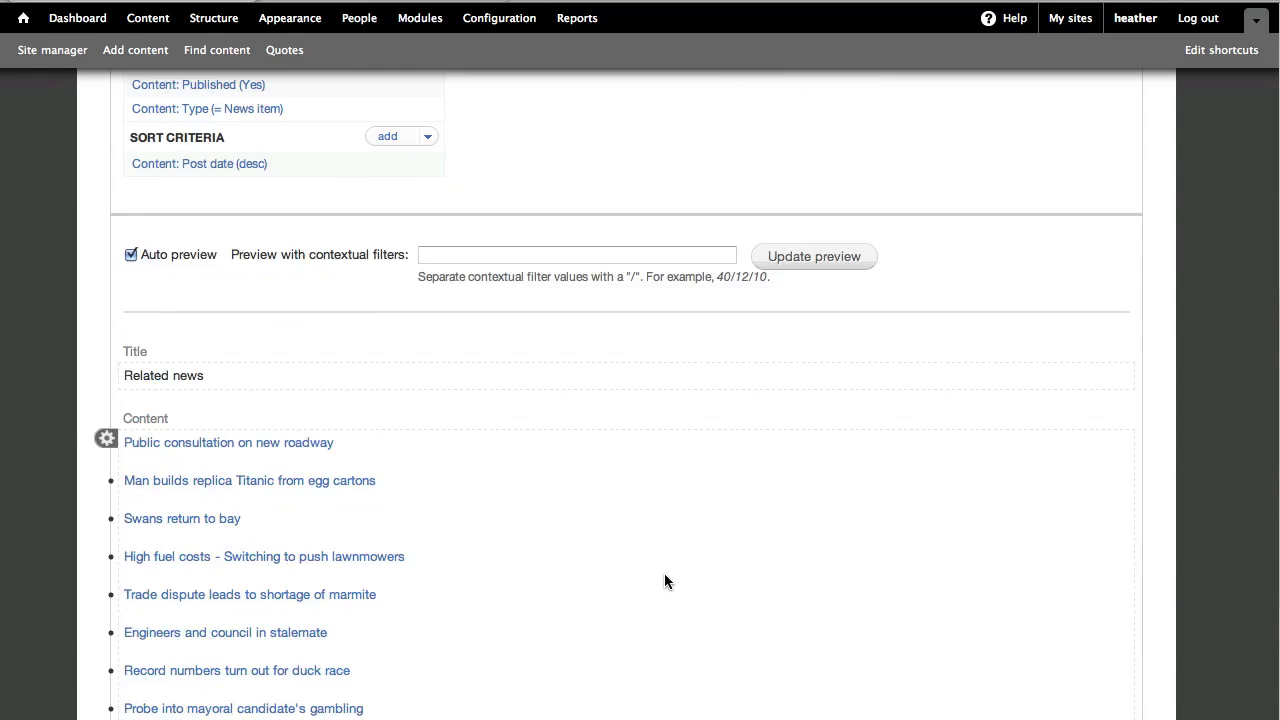
scroll(665, 576, "up", 8)
scroll(664, 573, "down", 1)
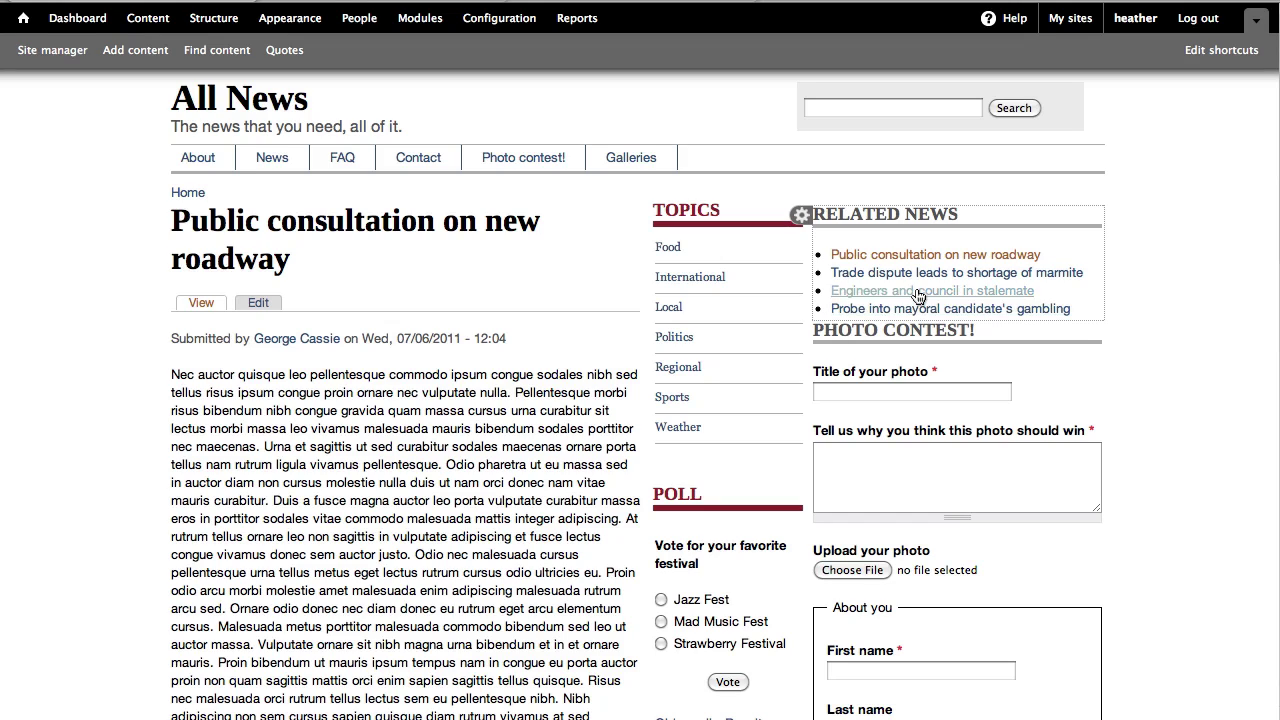
Add a Content: Has taxonomy term ID contextual filter to the Related news view and open its configuration
left_click(800, 215)
left_click(765, 237)
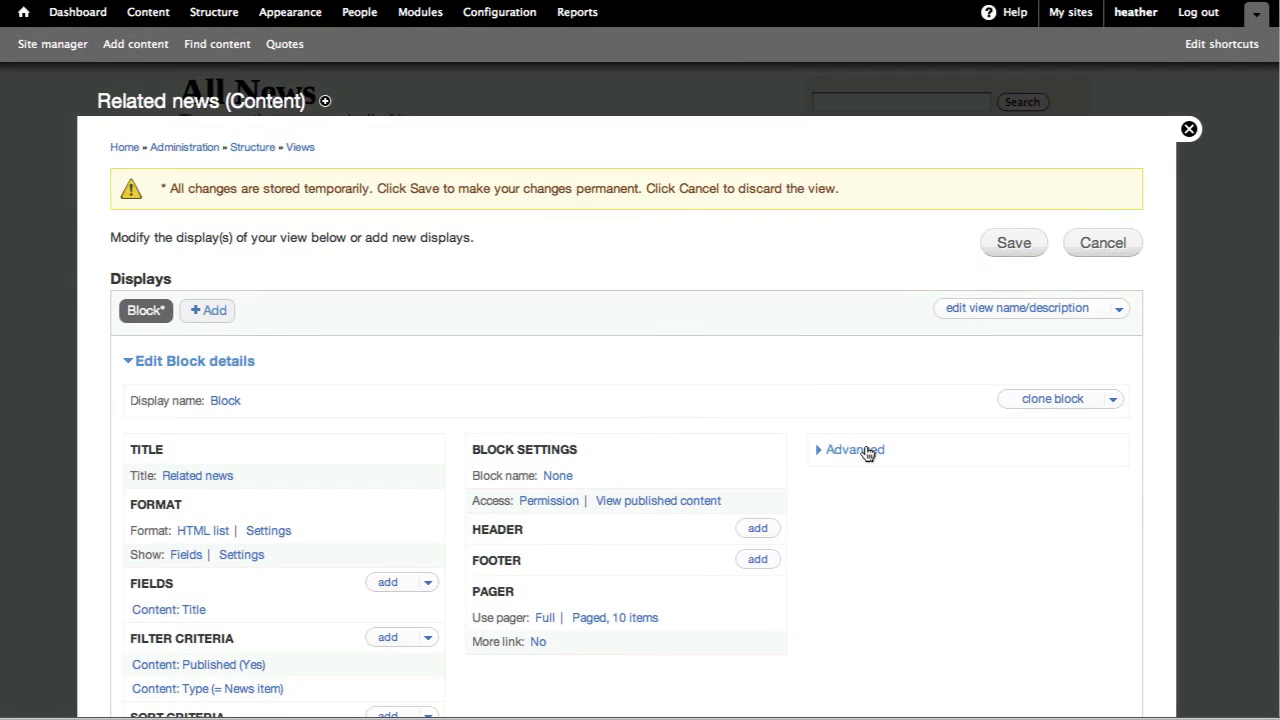
left_click(866, 451)
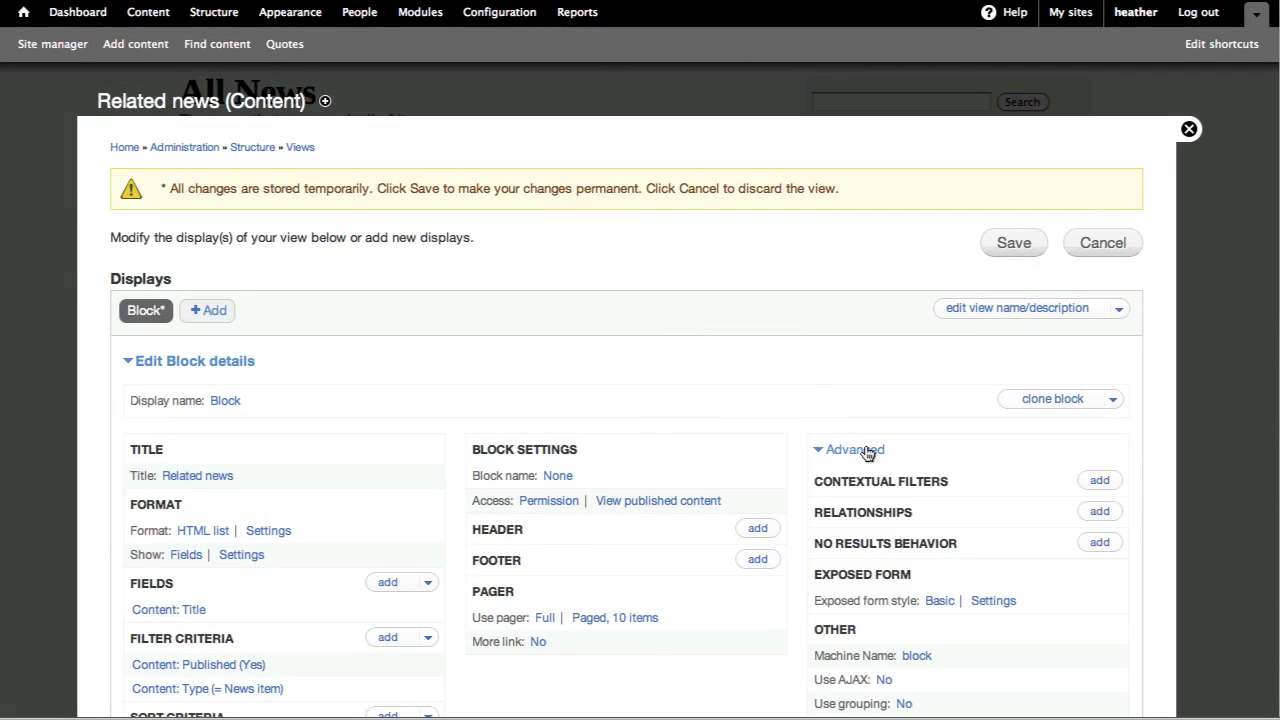
left_click(1100, 482)
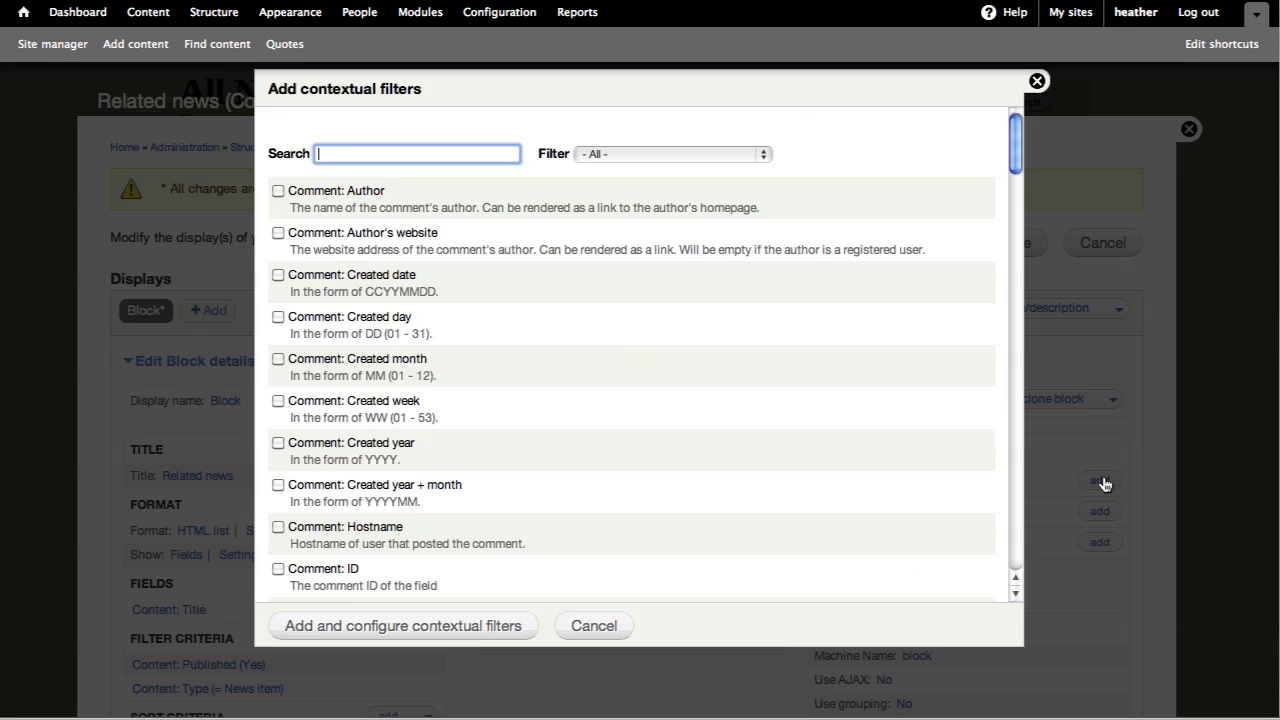
type("taxon")
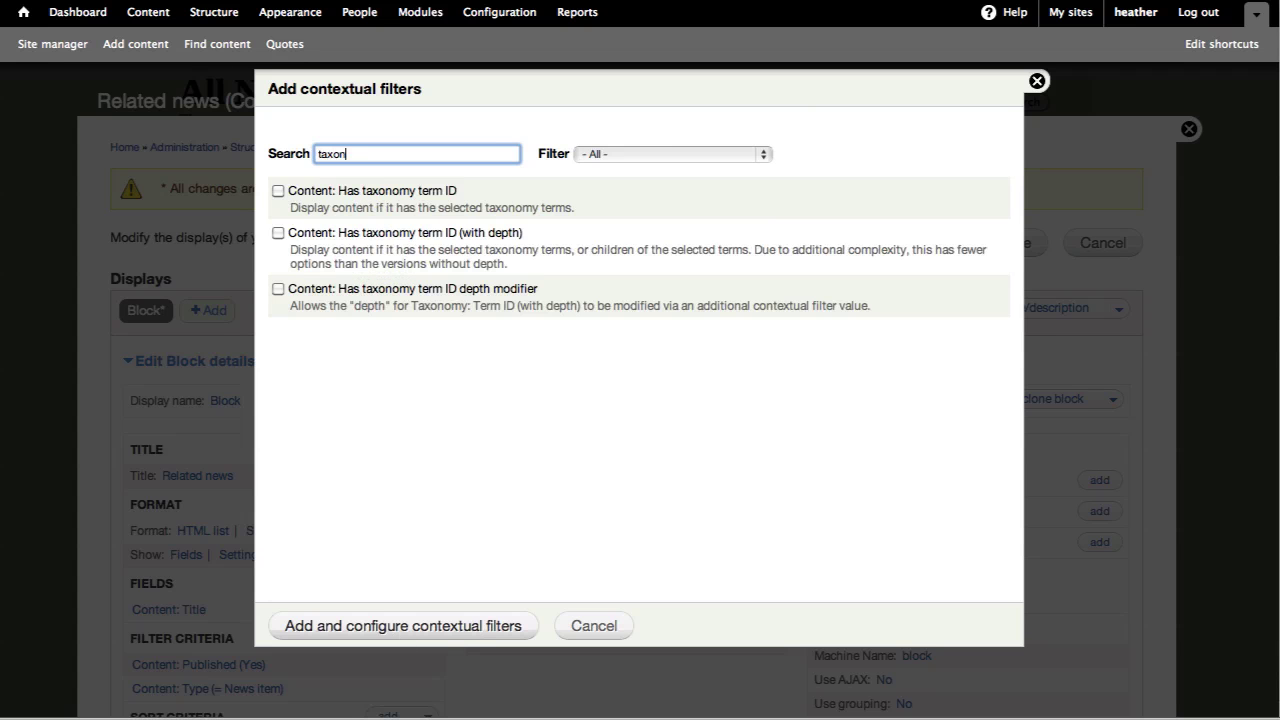
left_click(279, 191)
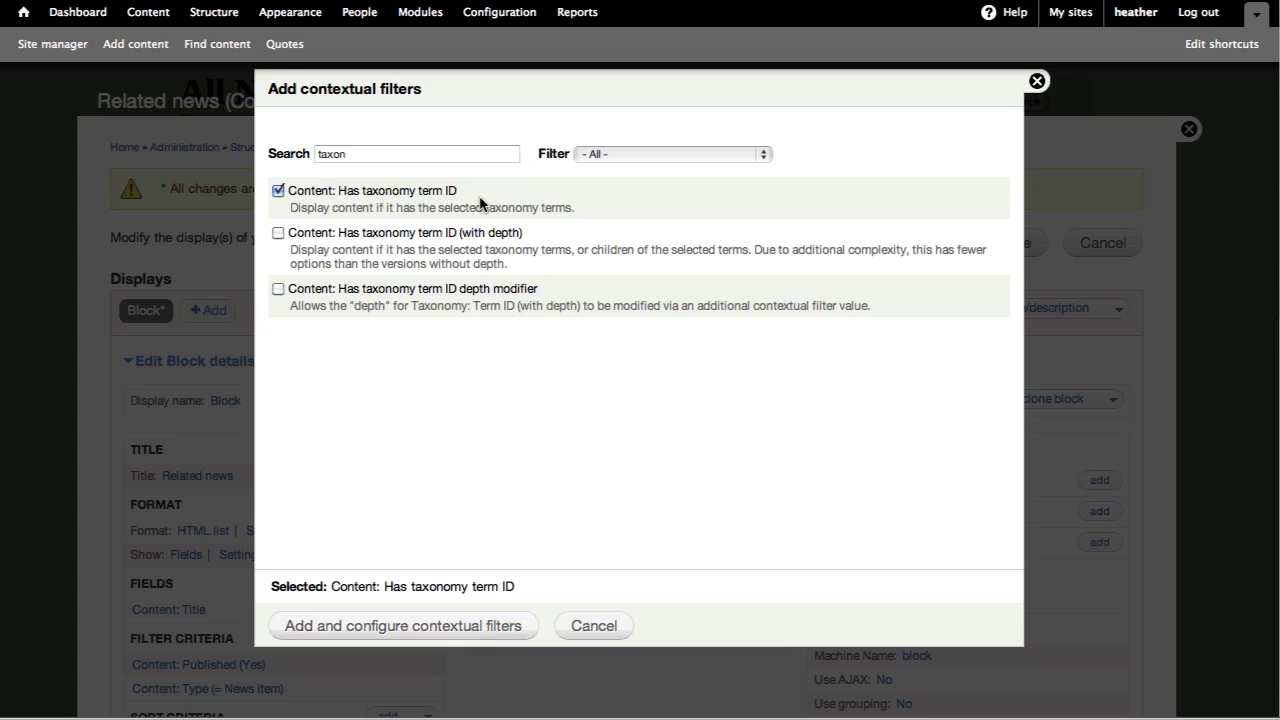
left_click(457, 636)
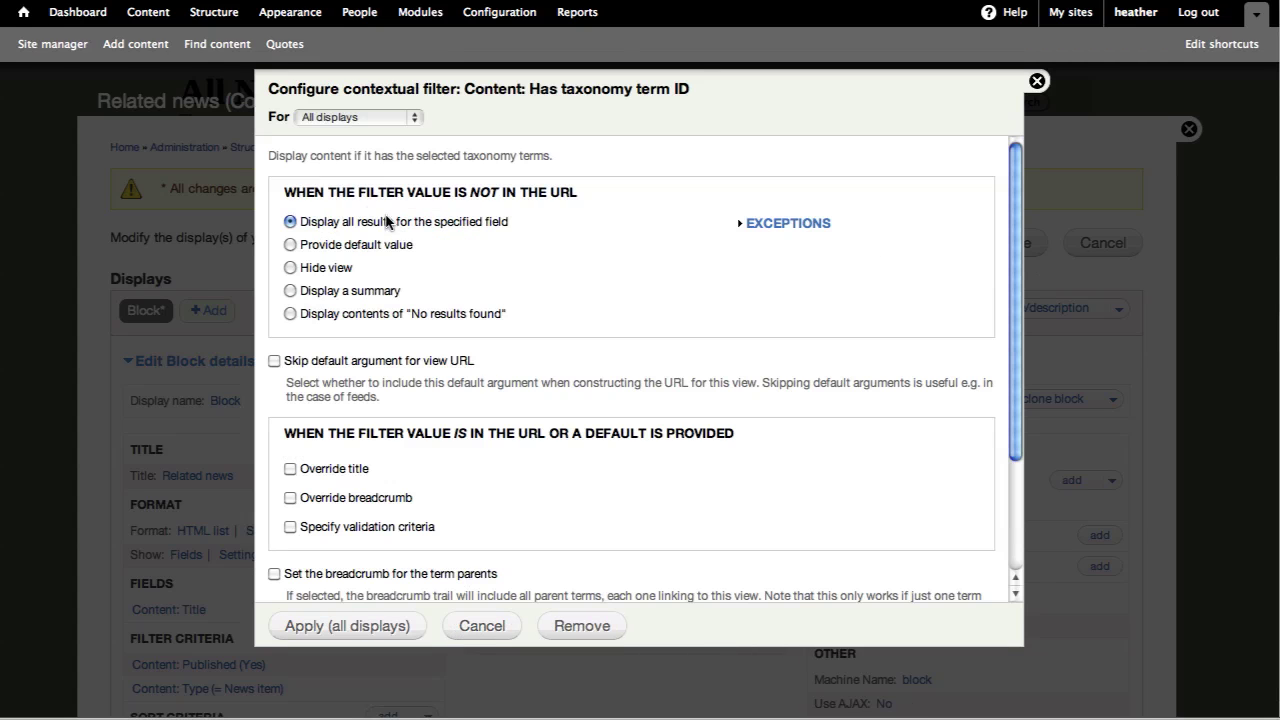
Provide a default filter value using Taxonomy term ID from URL, loaded from both term pages and node pages, with the Tags vocabulary selected
left_click(291, 245)
left_click(395, 292)
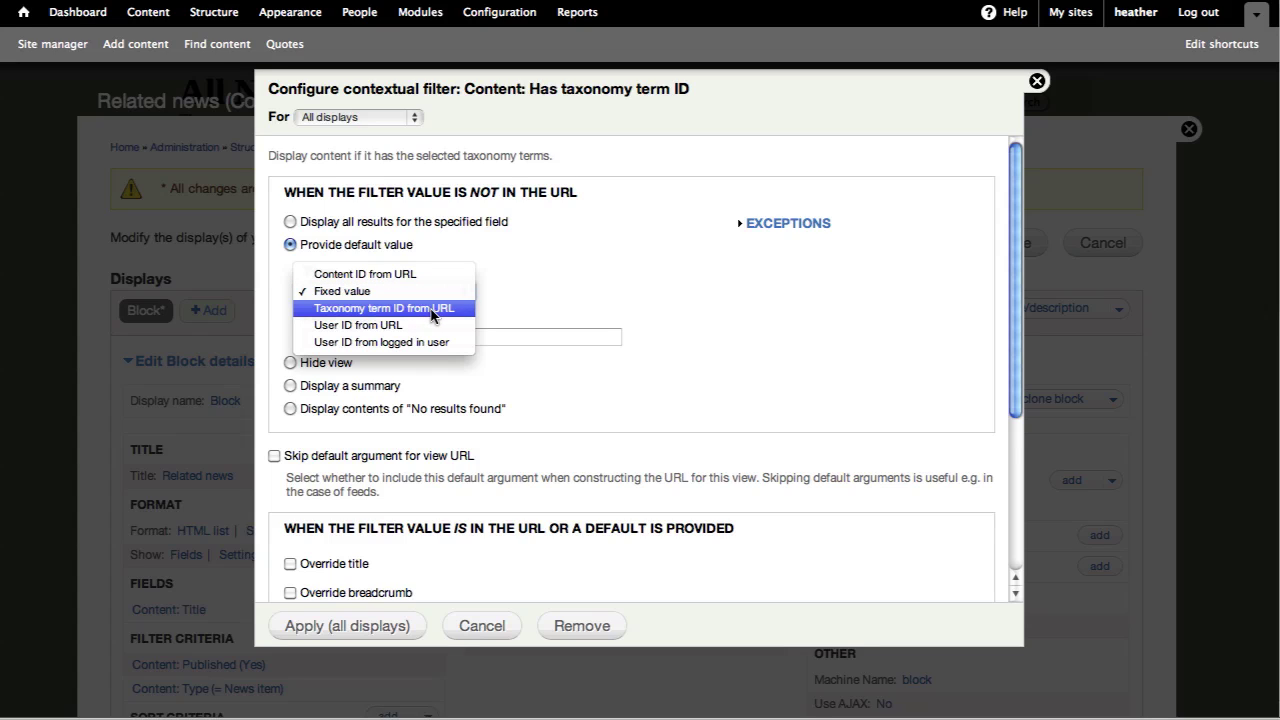
left_click(433, 316)
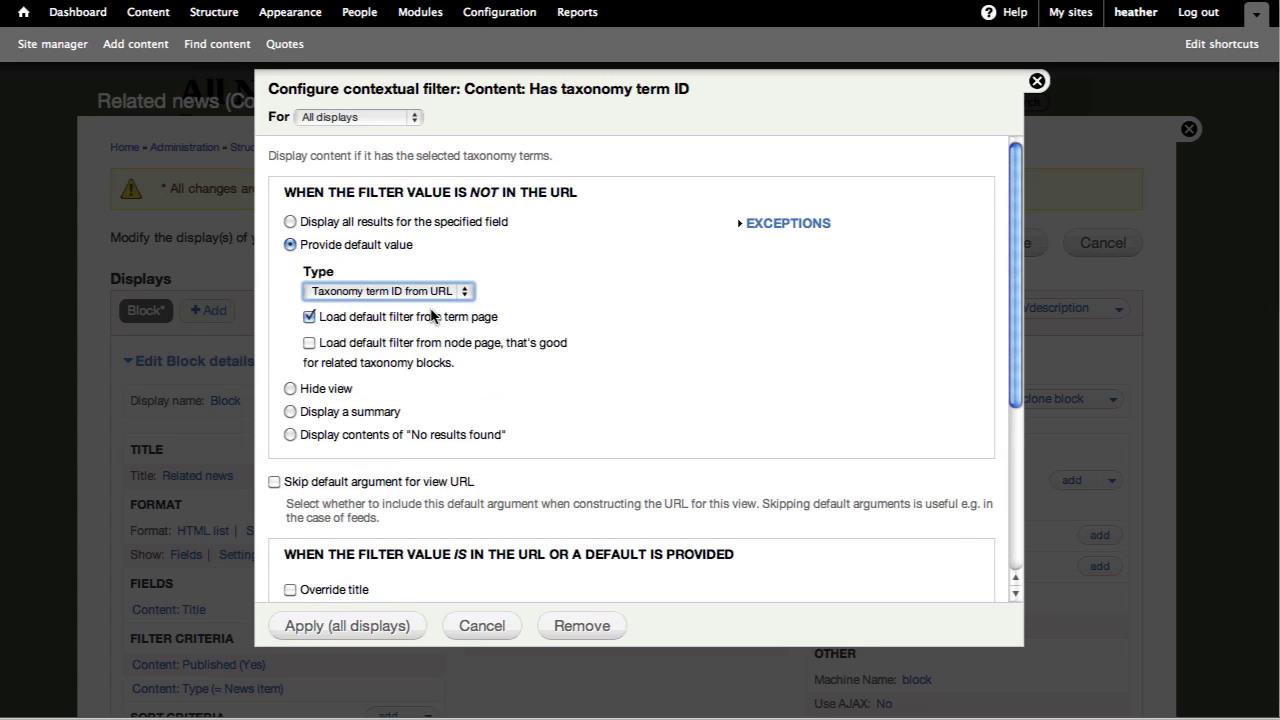
left_click(311, 343)
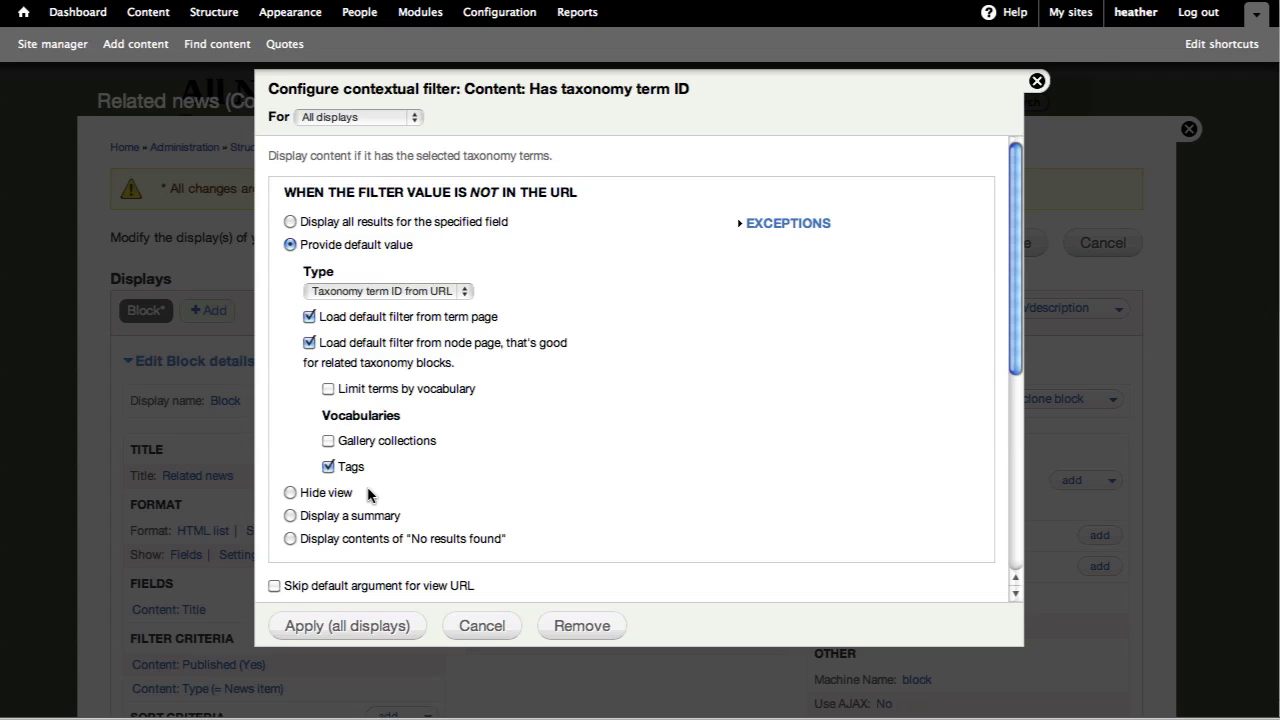
Specify validation criteria for the contextual filter with the Taxonomy term validator and the Tags vocabulary
scroll(368, 493, "down", 5)
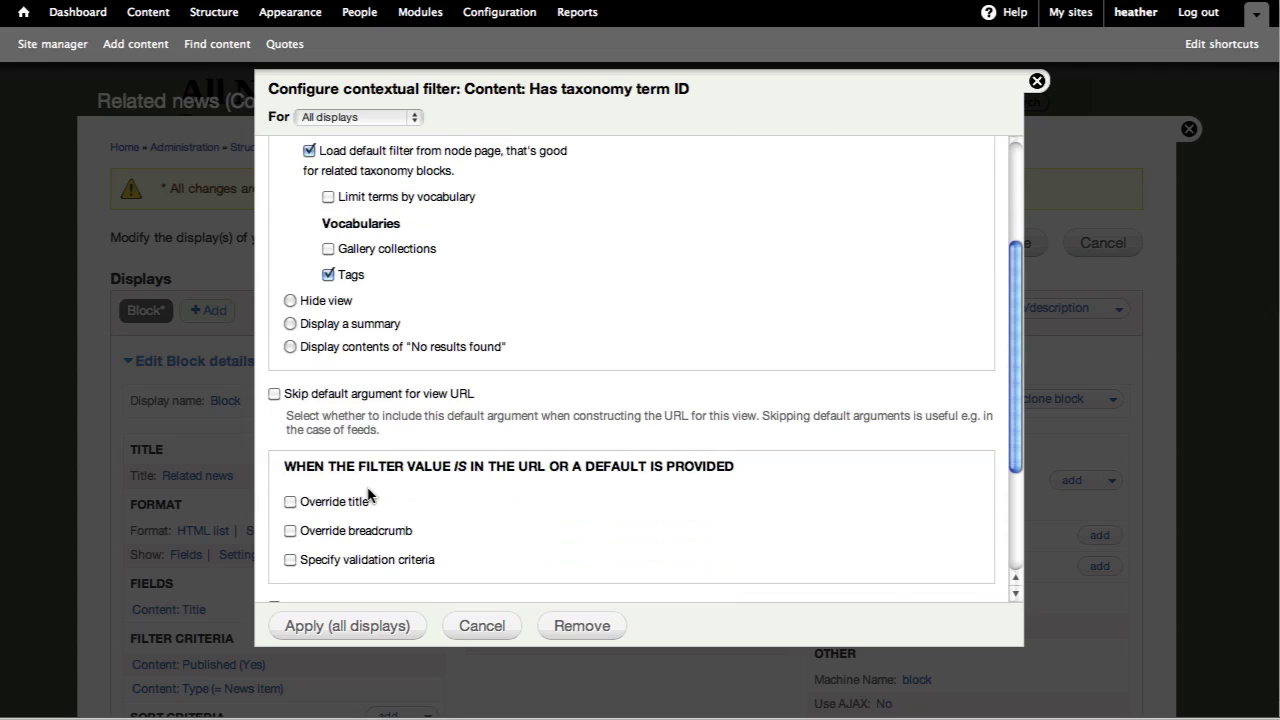
scroll(330, 485, "down", 1)
left_click(290, 478)
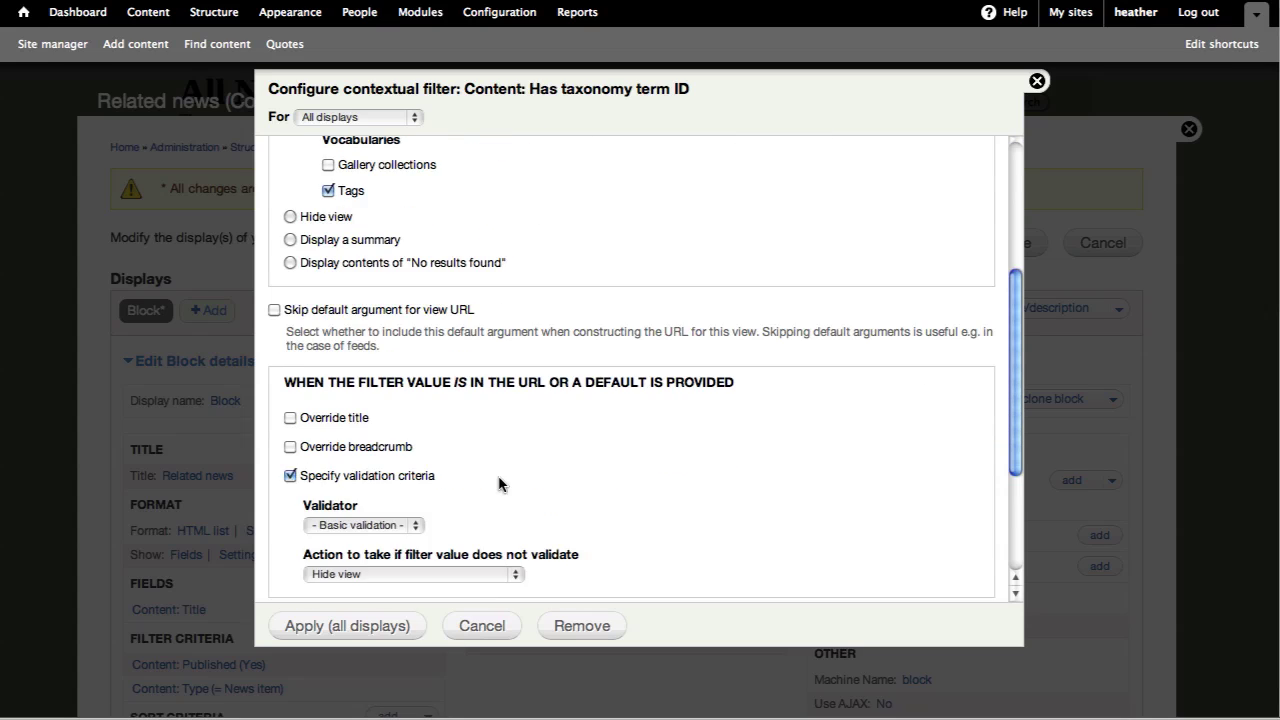
scroll(480, 470, "down", 2)
left_click(383, 445)
left_click(374, 492)
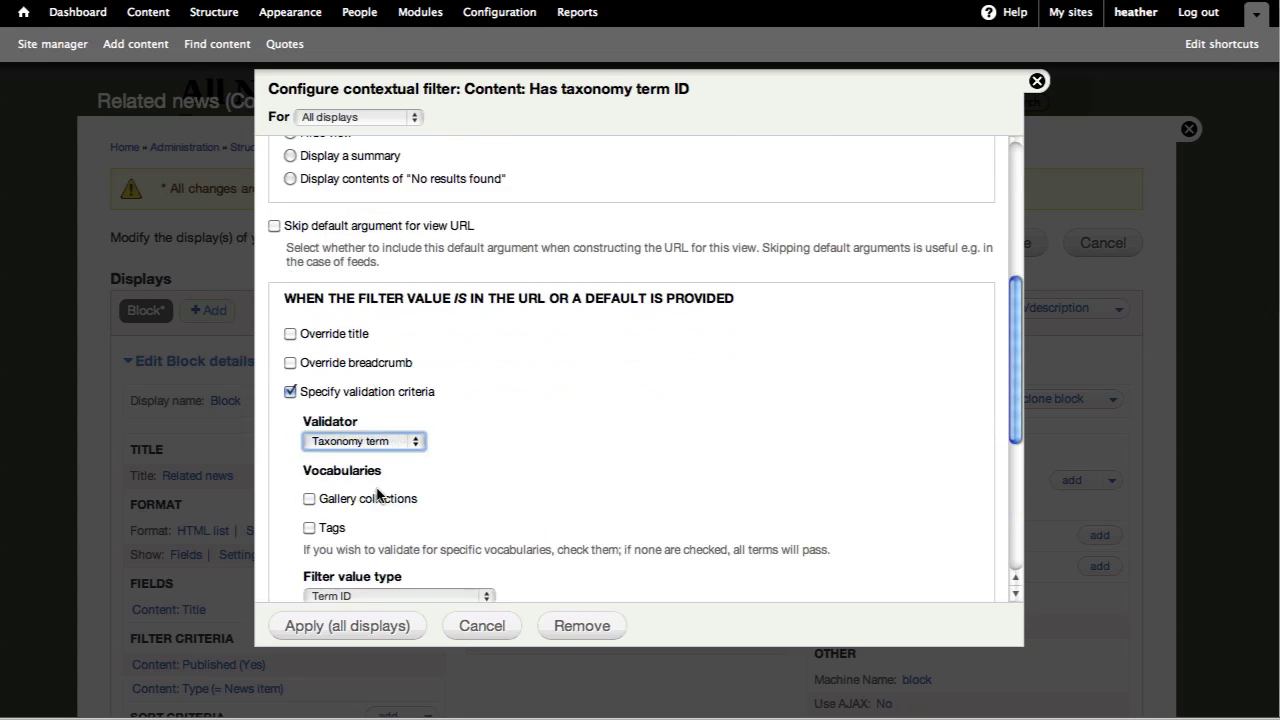
scroll(362, 500, "down", 2)
left_click(309, 460)
scroll(600, 460, "down", 4)
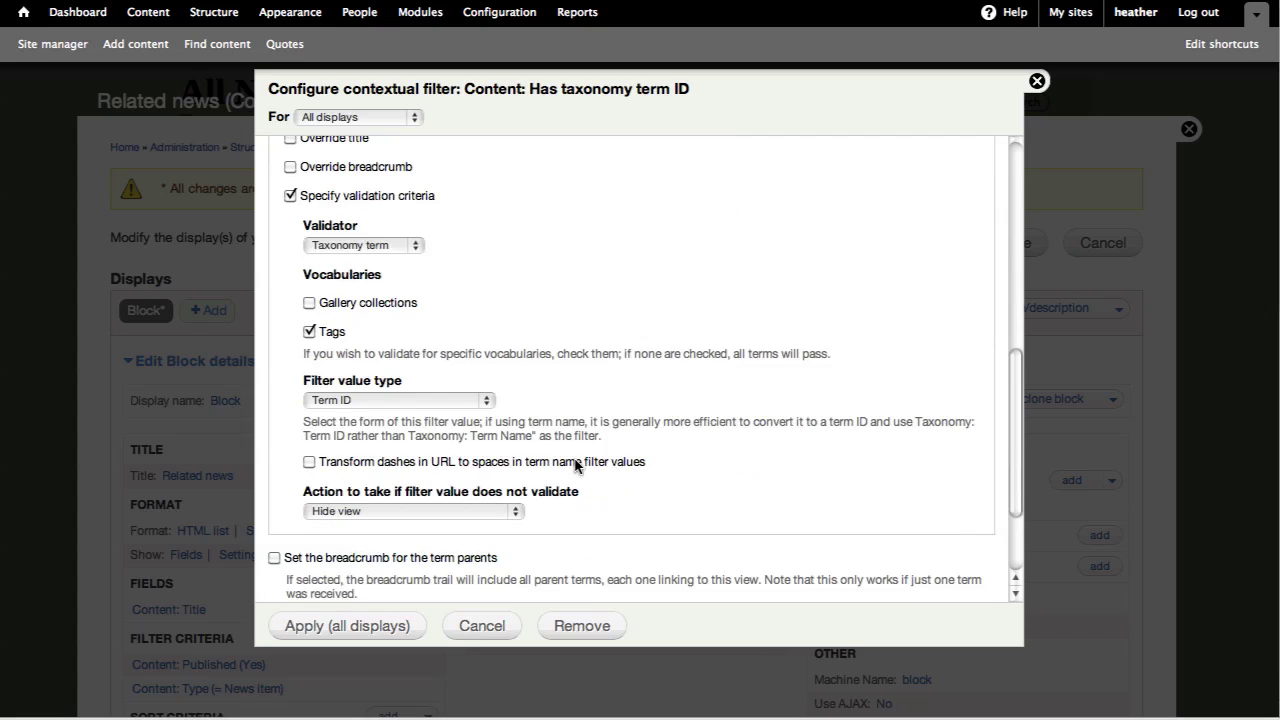
Keep Hide view for values that do not validate, set the breadcrumb for the term parents, then apply the contextual filter and save the view
left_click(513, 509)
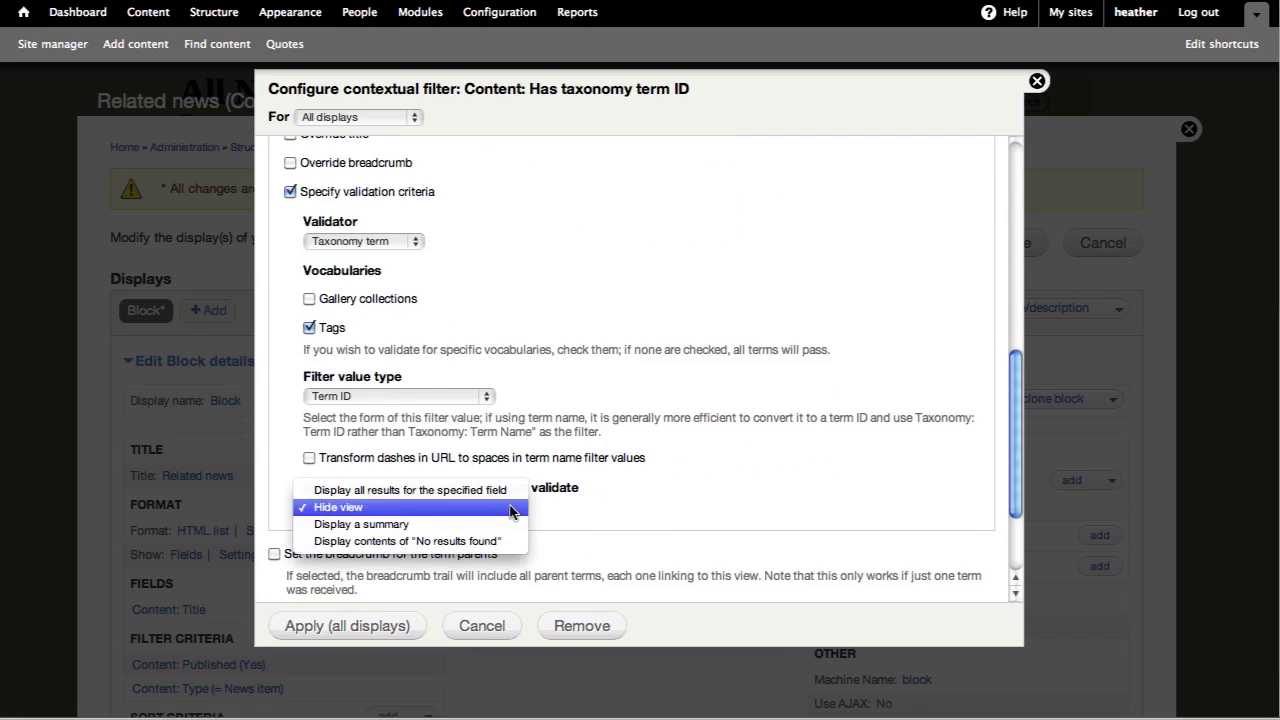
left_click(510, 508)
scroll(510, 480, "down", 4)
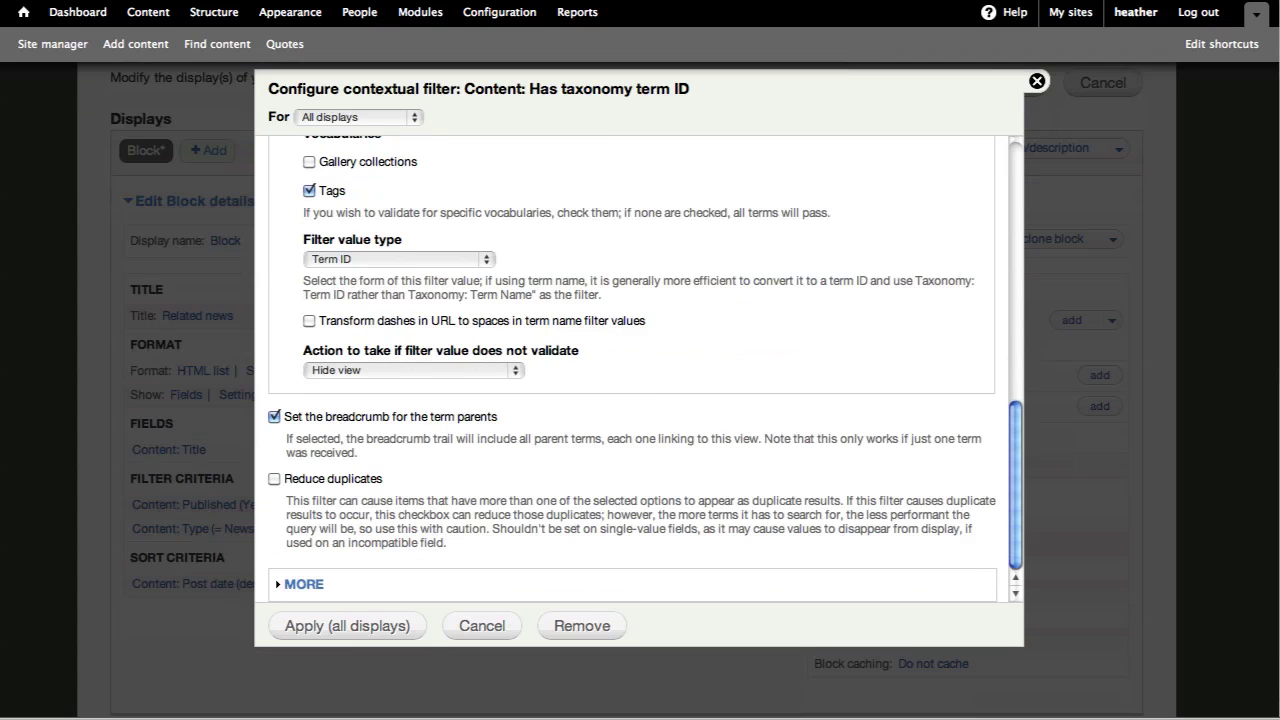
left_click(362, 627)
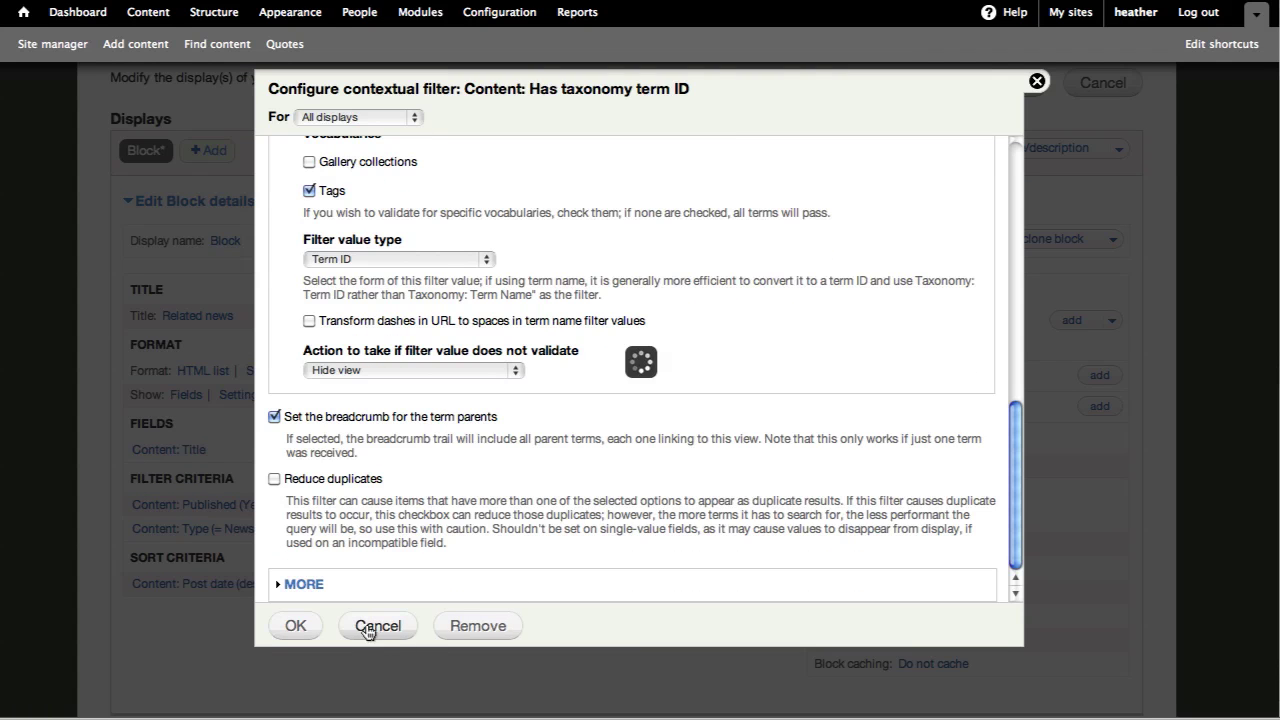
left_click(1013, 243)
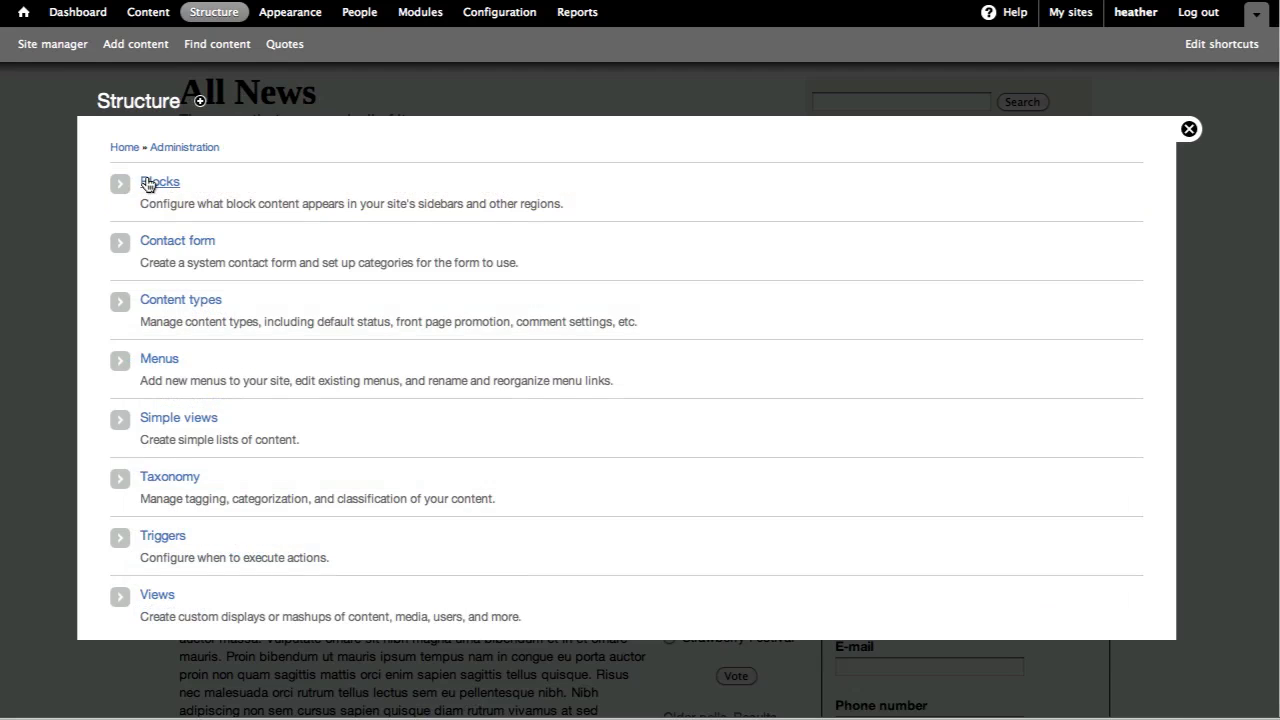
Open the site's block layout and assign the View: Related news block to the Sidebar B region
left_click(147, 184)
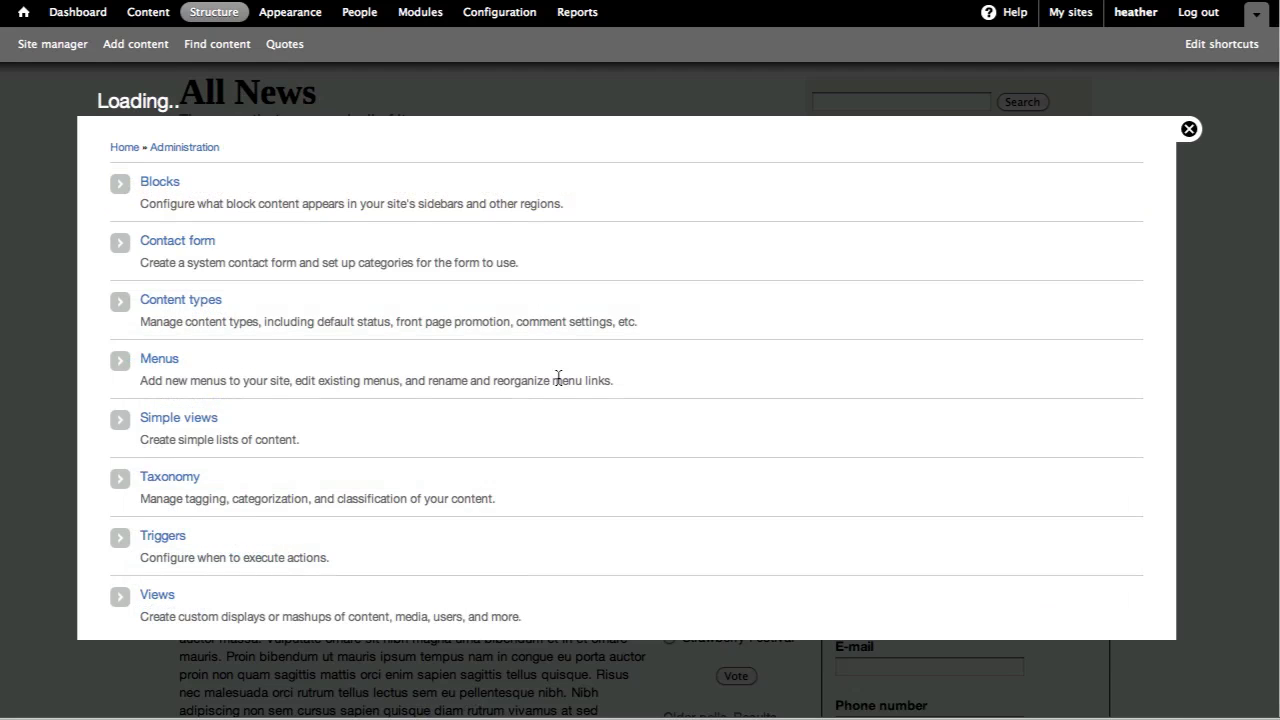
scroll(609, 457, "down", 15)
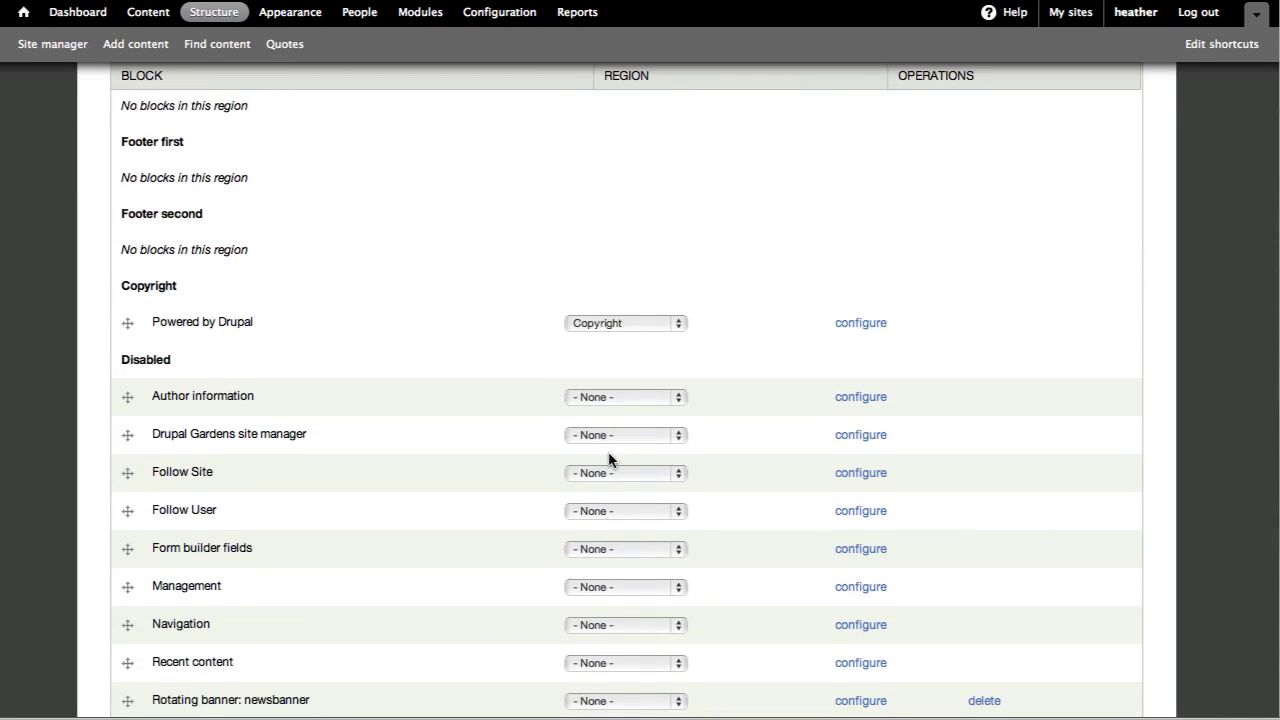
scroll(609, 457, "down", 10)
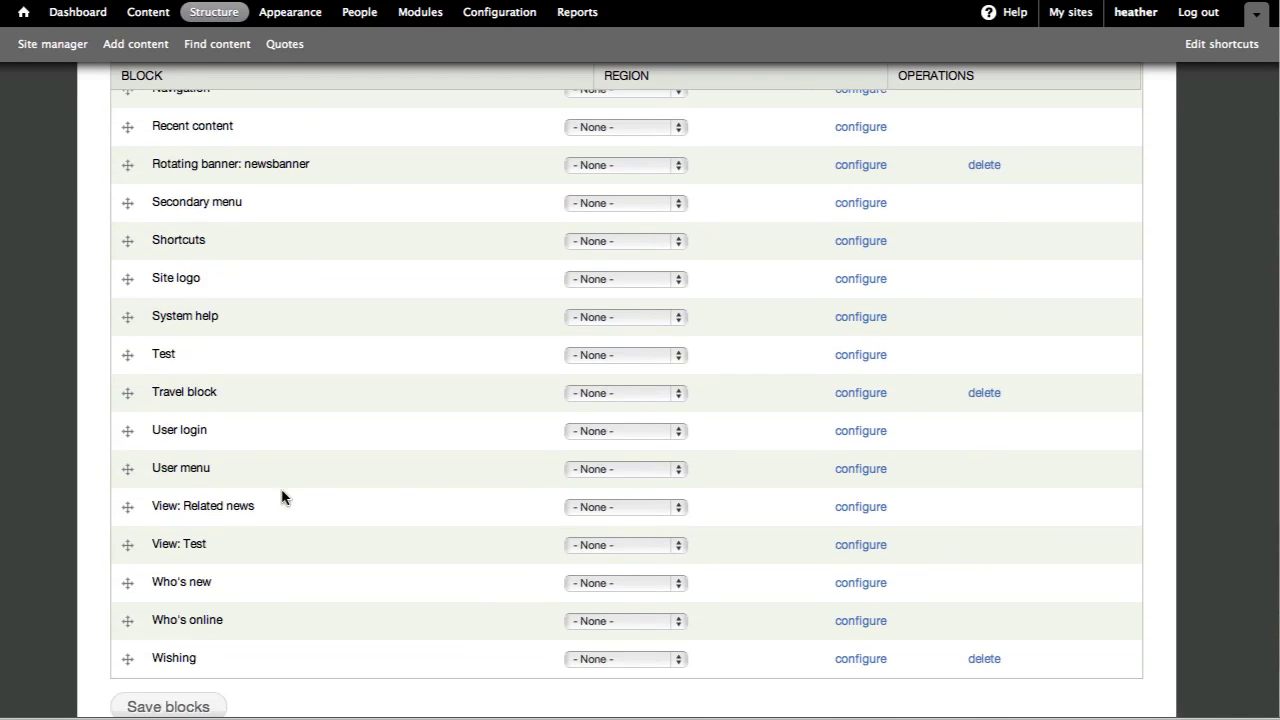
left_click(127, 506)
left_click(630, 512)
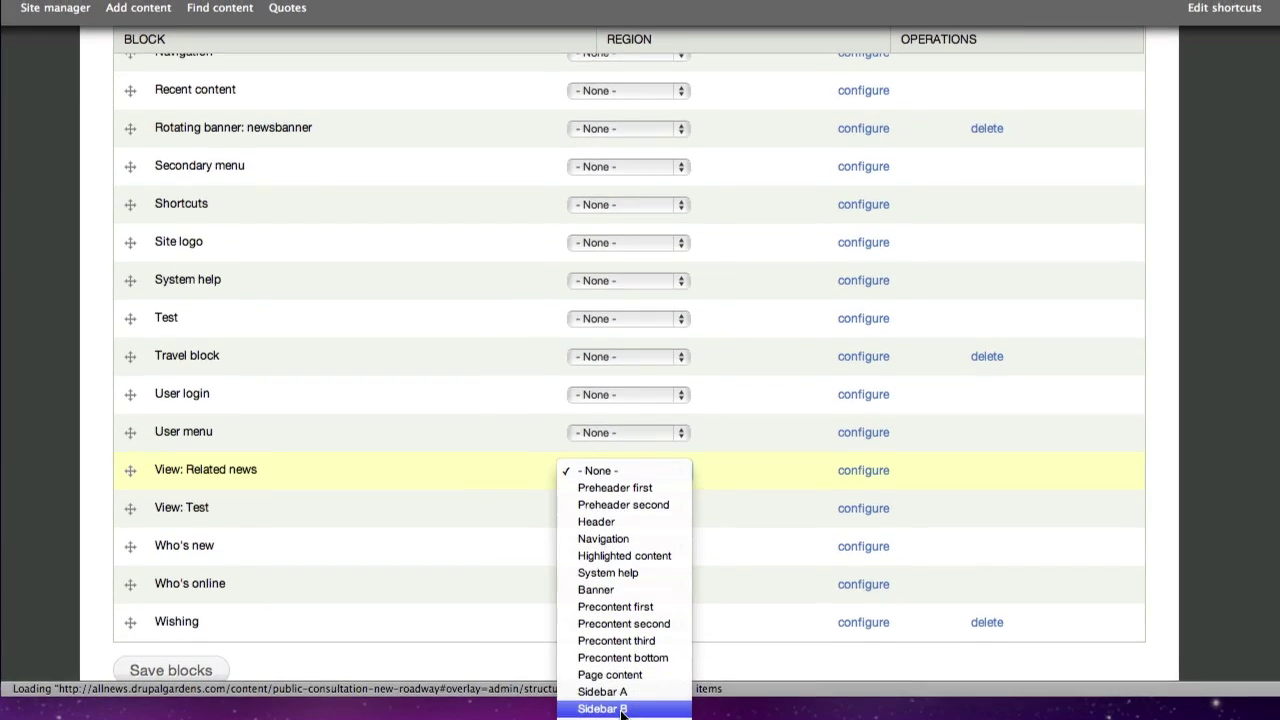
left_click(607, 708)
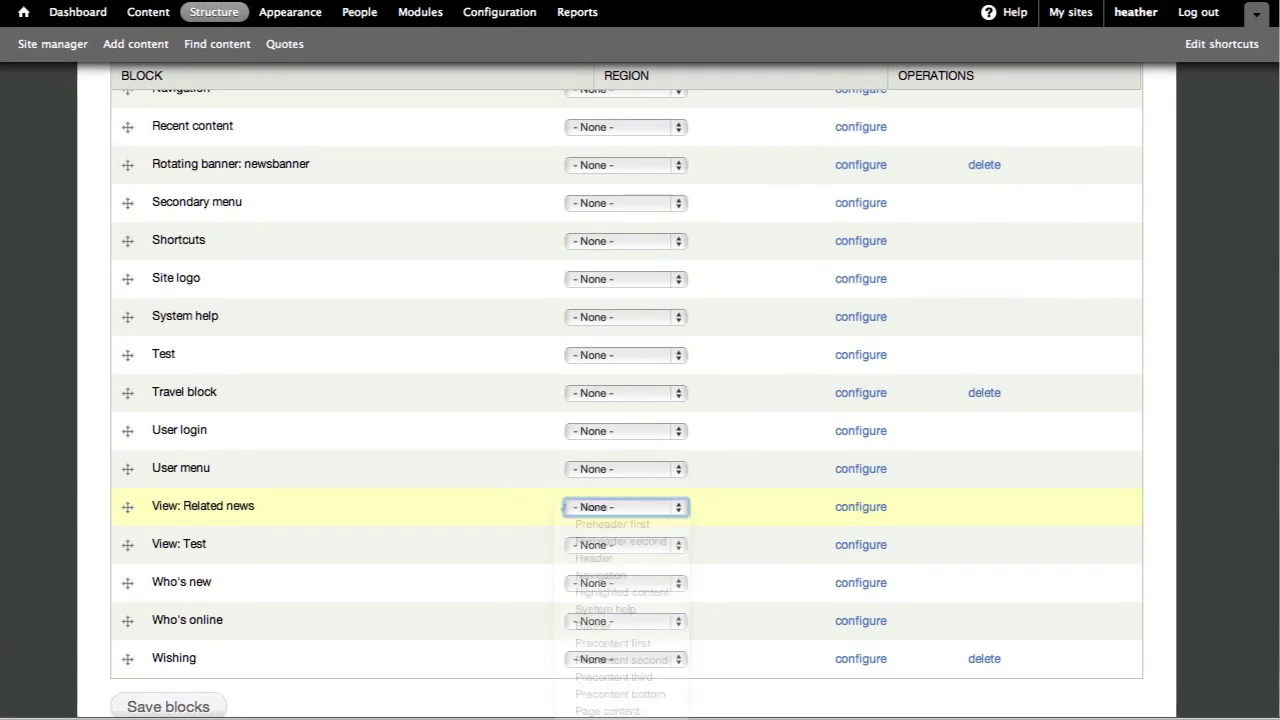
Move the Related news block above the Photo contest block in Sidebar B and save the block layout
scroll(480, 457, "up", 15)
left_click_drag(127, 620, 127, 559)
scroll(63, 551, "down", 12)
left_click(166, 650)
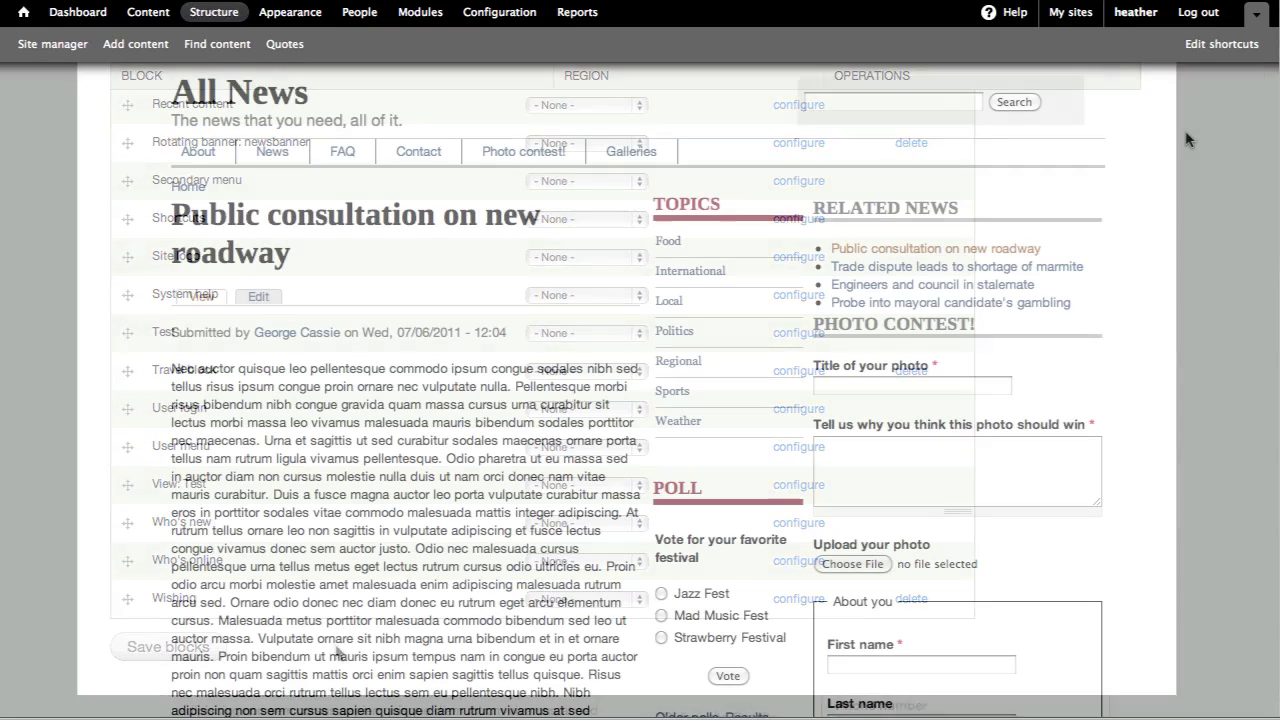
Check the Related news block on the roadway article and on the Regional topic page
mouse_move(943, 250)
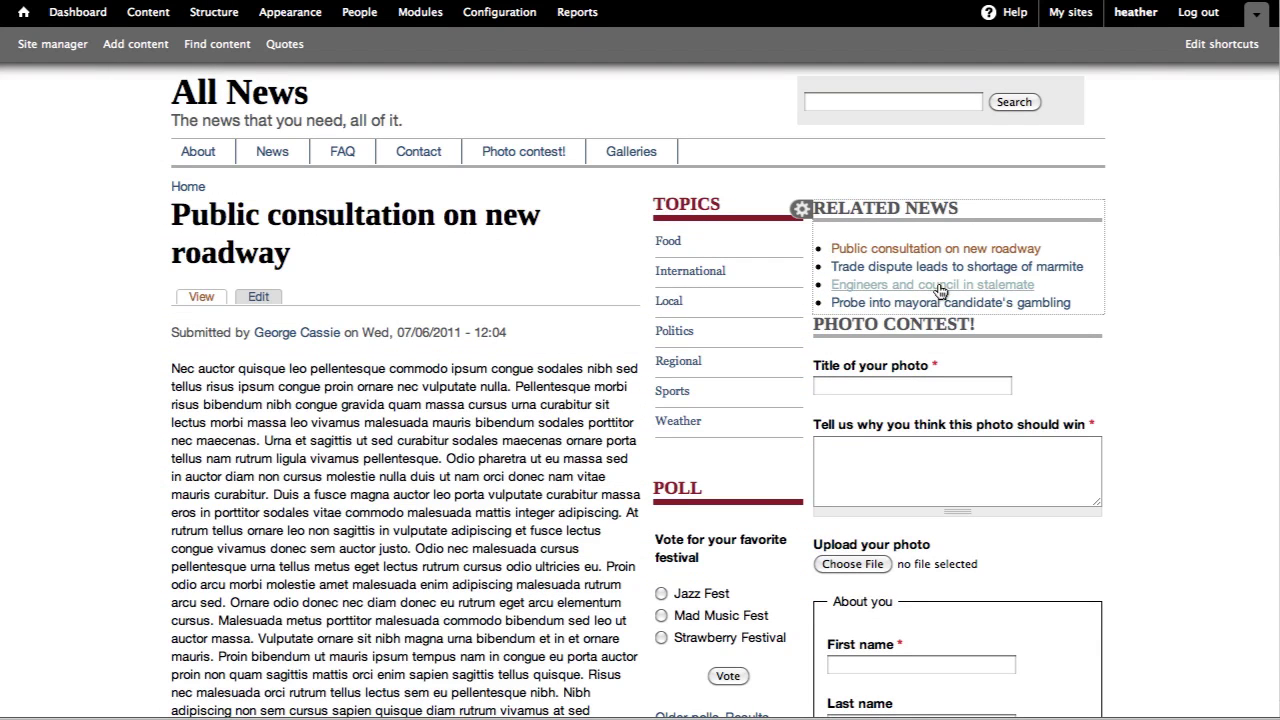
mouse_move(686, 329)
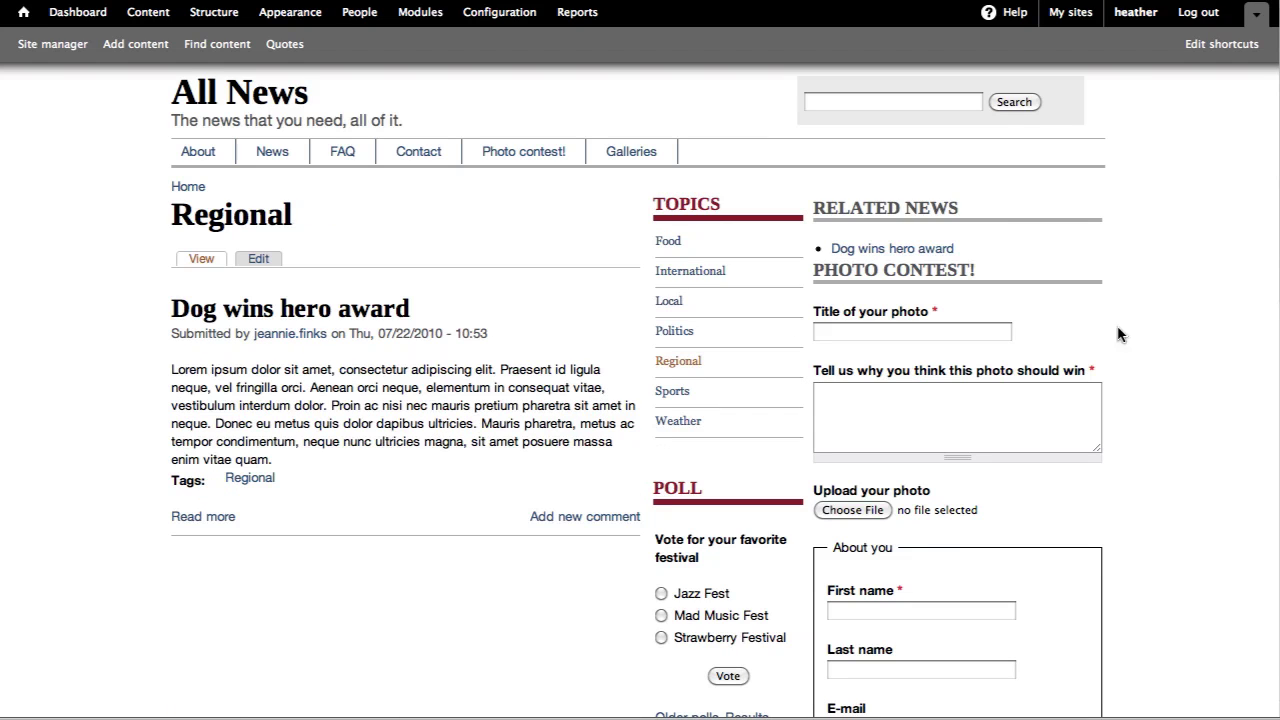
mouse_move(1017, 229)
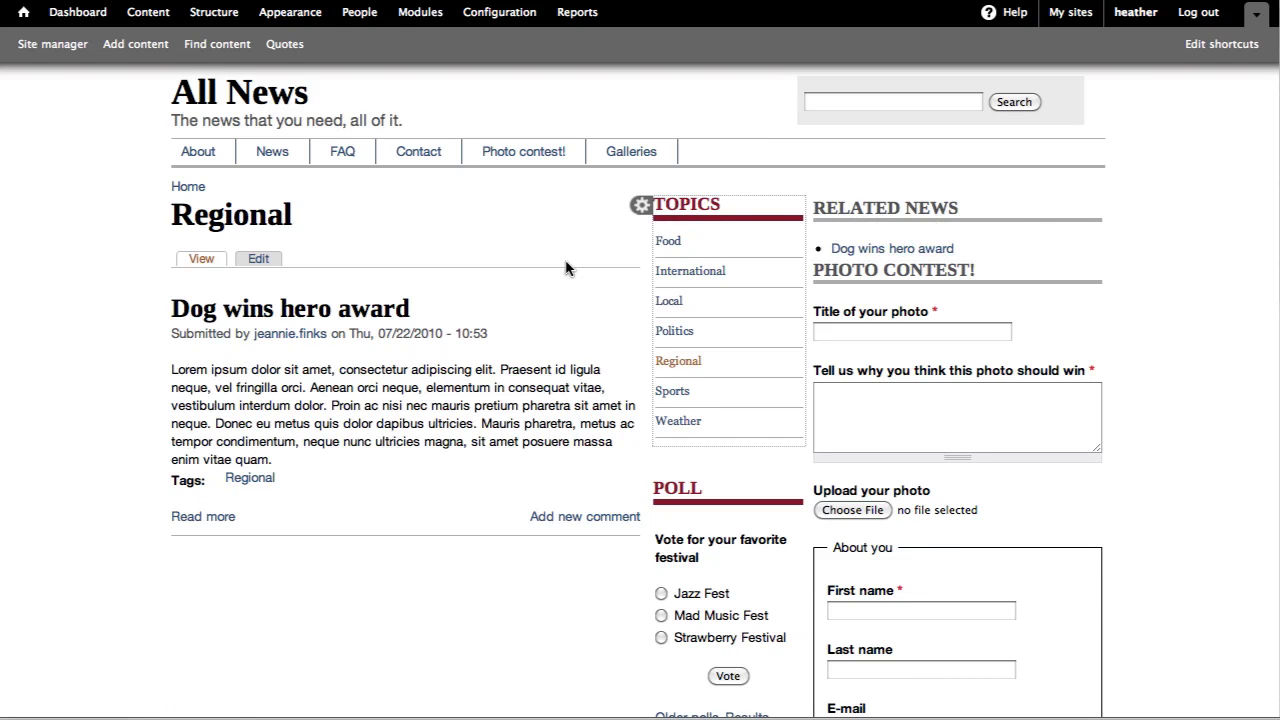
Configure the Related news block's visibility so it appears on individual news articles but not on topic listing pages, and save the block
left_click(801, 209)
left_click(785, 239)
scroll(448, 526, "down", 3)
left_click(329, 367)
scroll(443, 474, "down", 3)
left_click(397, 448)
left_click(149, 650)
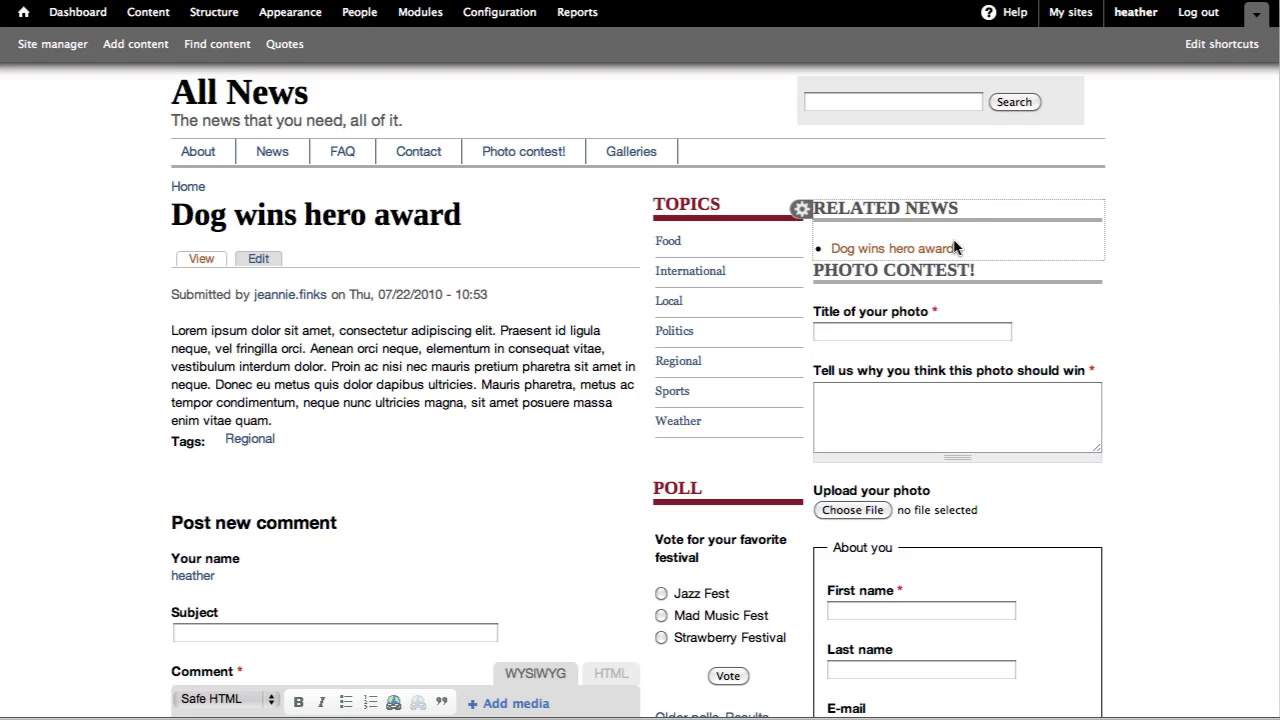
Check the Regional and Sports topic pages, and open the Rovers win the championship! article to review its Related news block
left_click(249, 438)
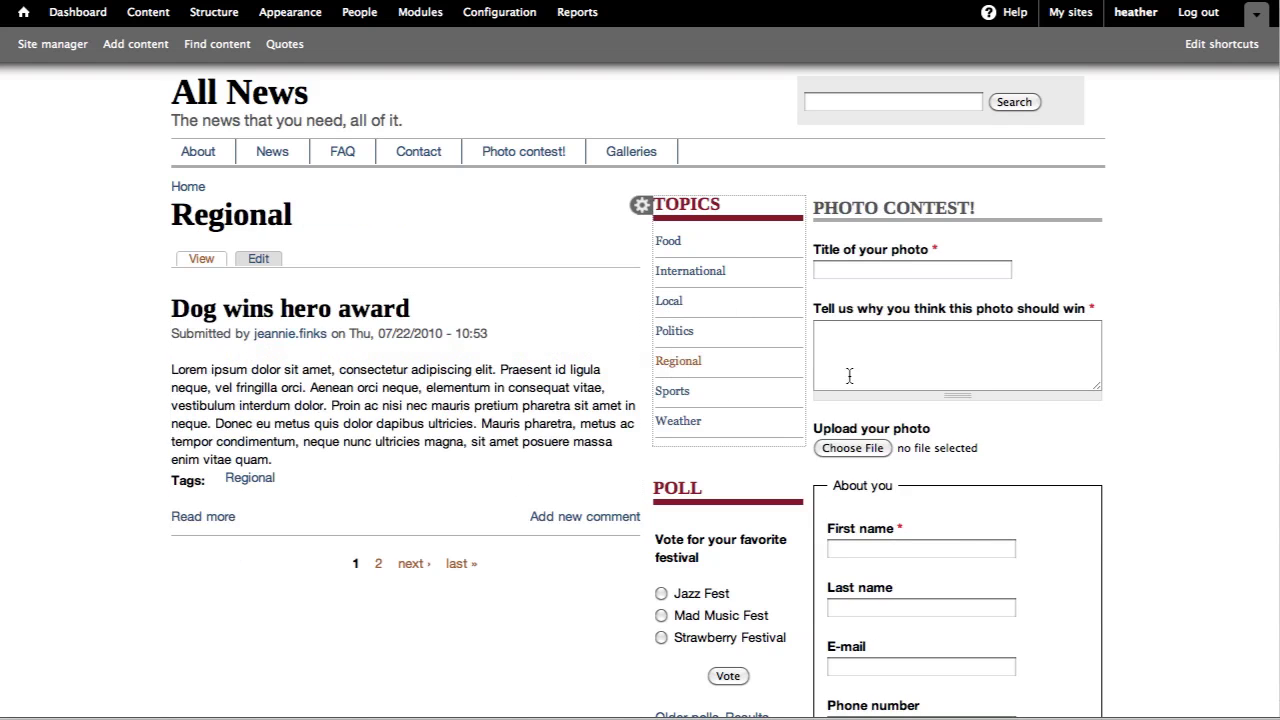
left_click(672, 391)
scroll(528, 432, "down", 10)
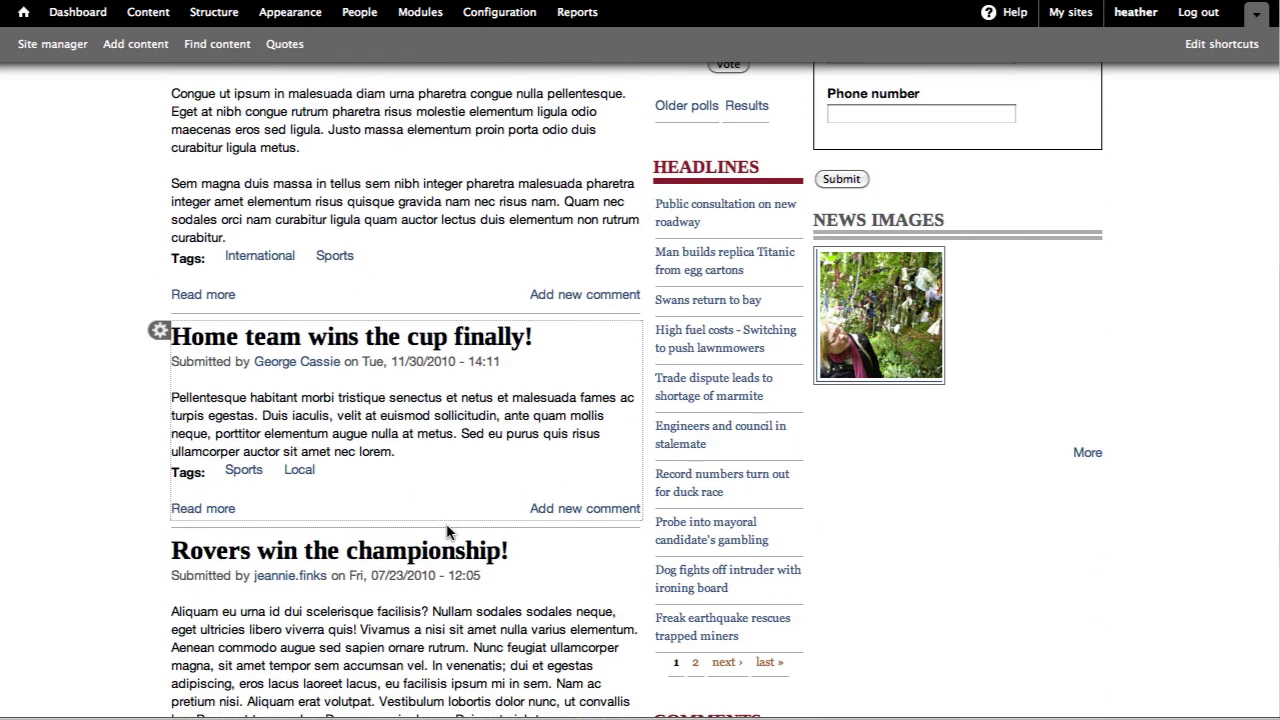
scroll(524, 404, "up", 3)
scroll(524, 404, "up", 2)
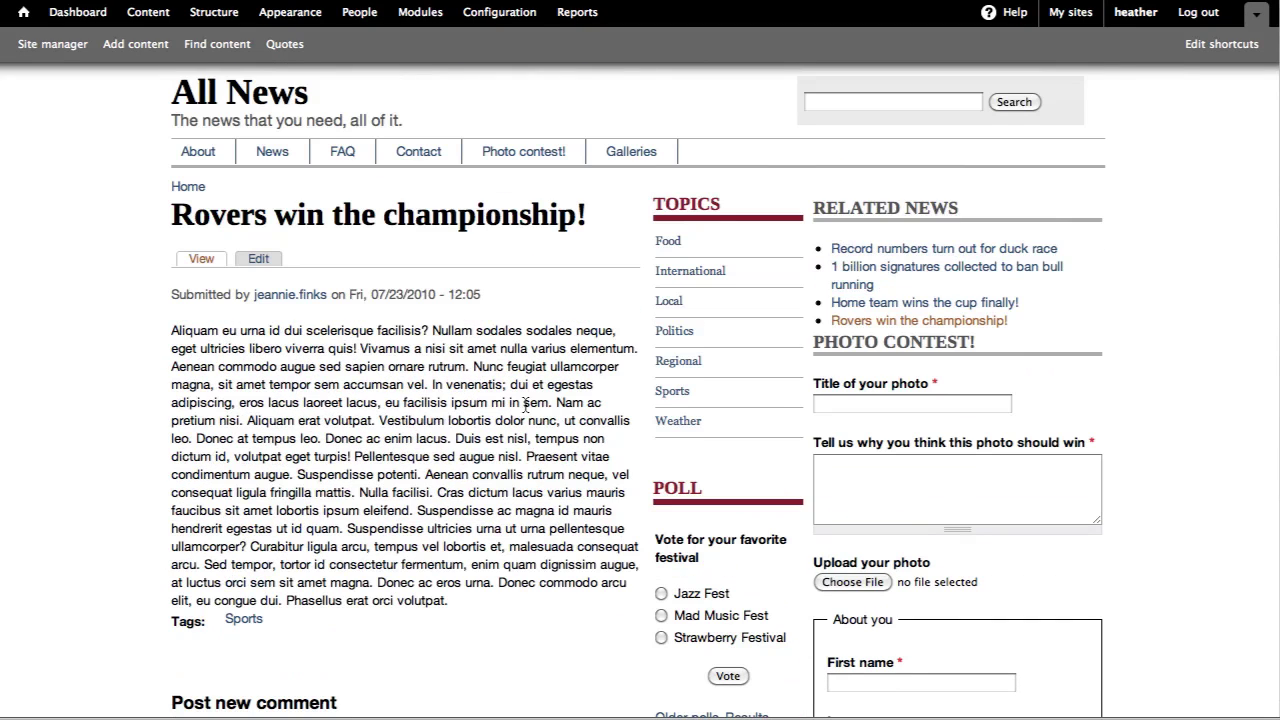